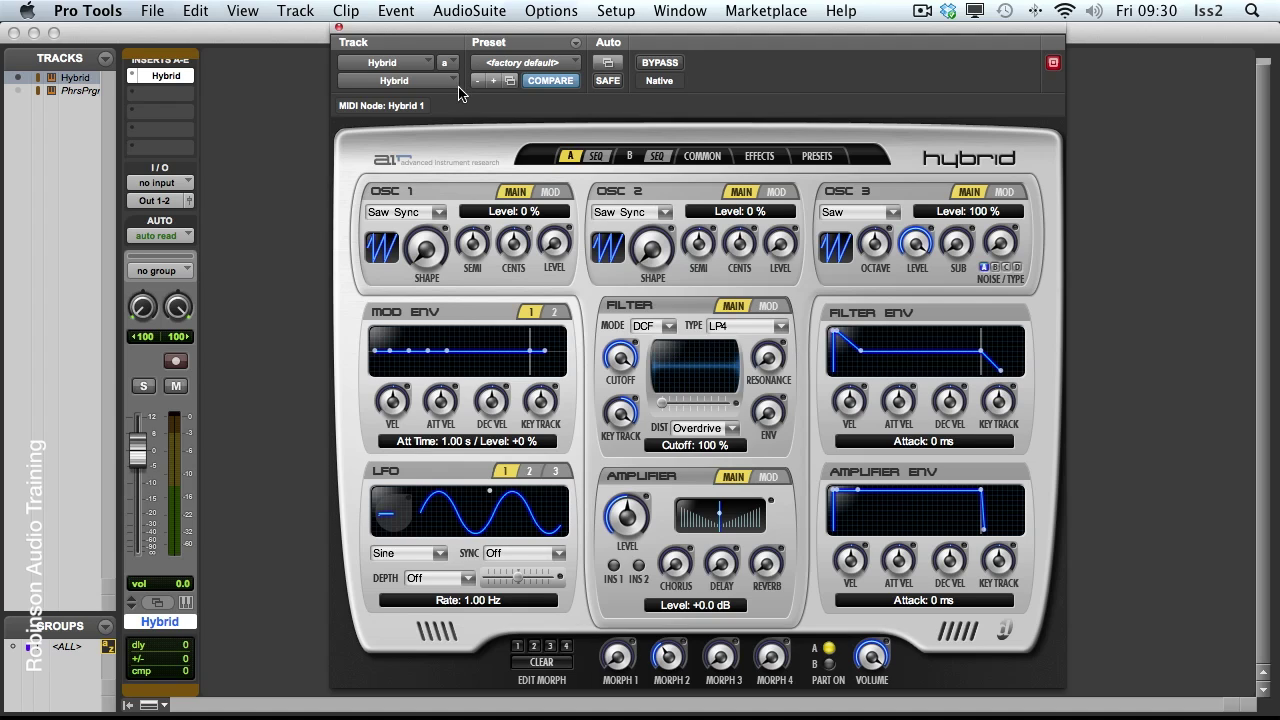
Step: Look through the sequencer, common, effects and presets pages of the Hybrid synth, and return to the part A page
{"action": "left_click", "coordinate": [595, 157]}
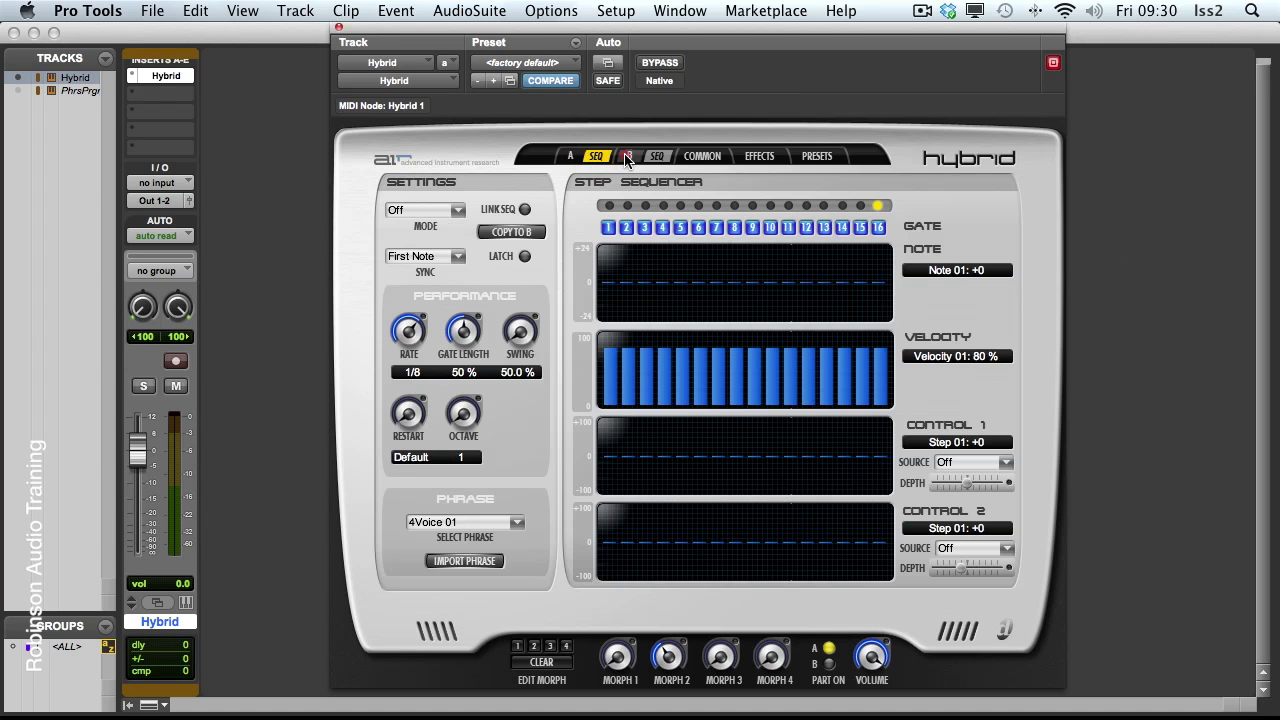
{"action": "left_click", "coordinate": [596, 158]}
{"action": "left_click", "coordinate": [657, 157]}
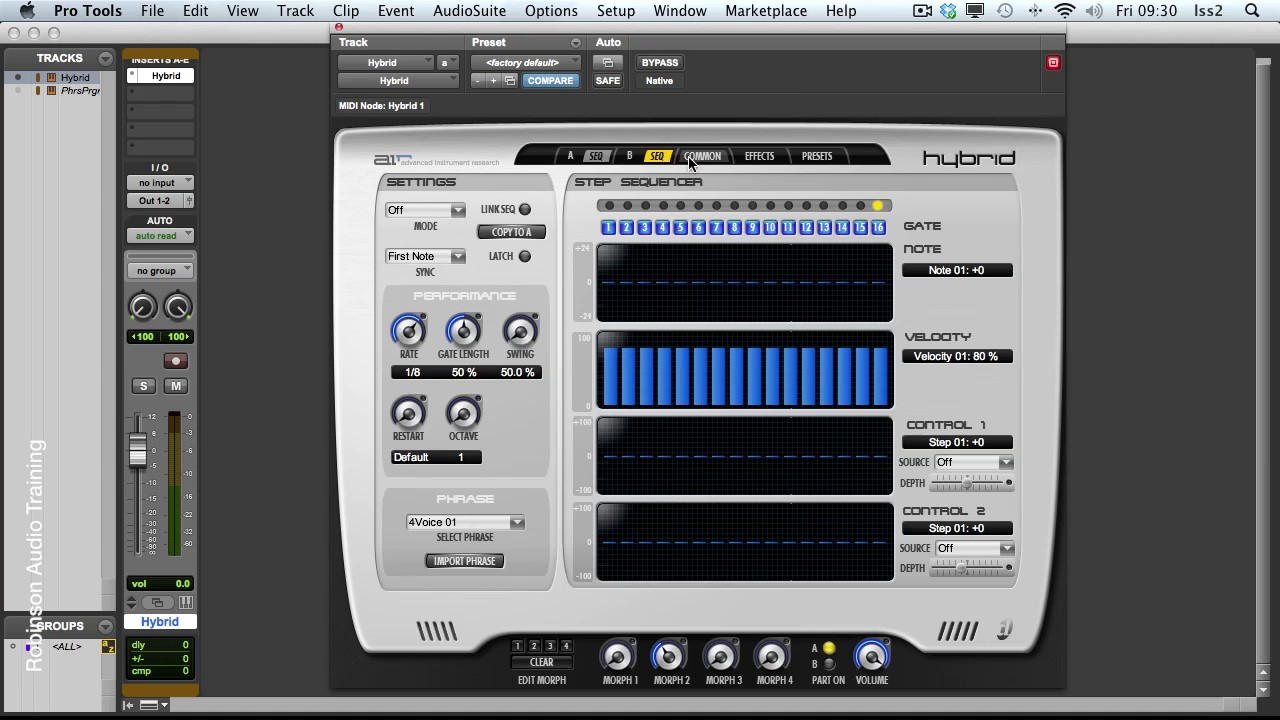
{"action": "left_click", "coordinate": [702, 157]}
{"action": "left_click", "coordinate": [766, 158]}
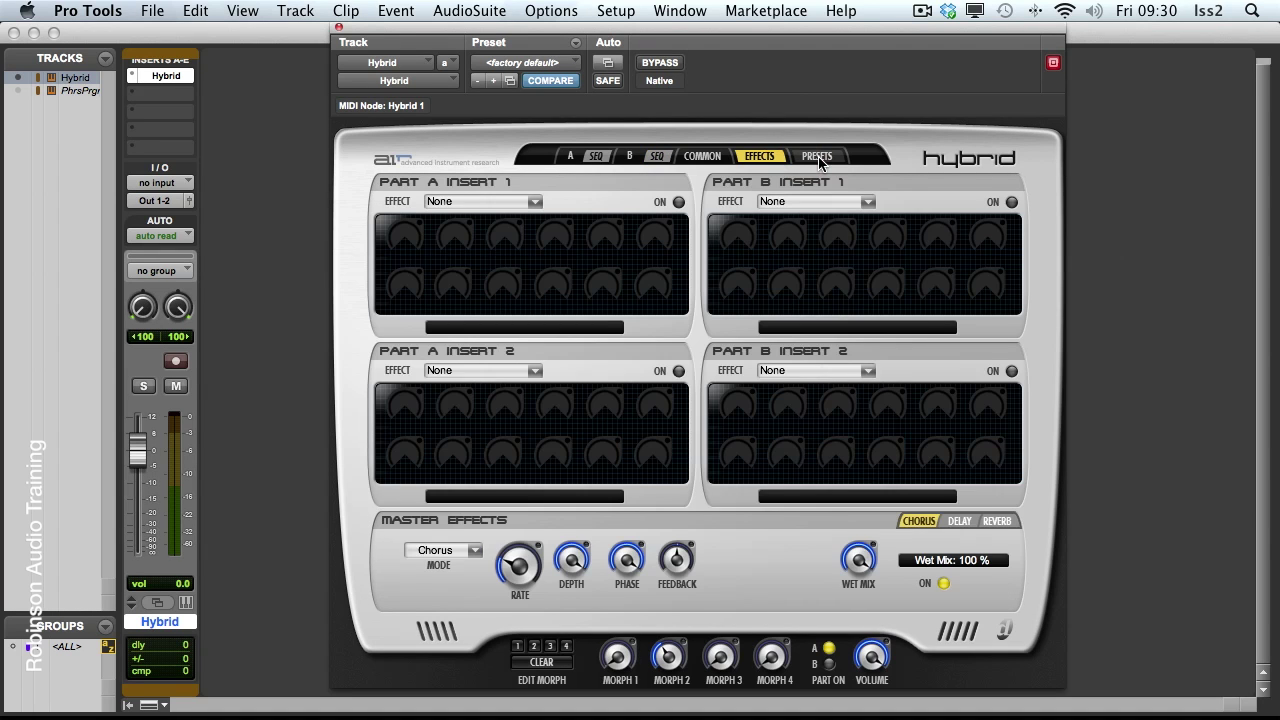
{"action": "left_click", "coordinate": [822, 161]}
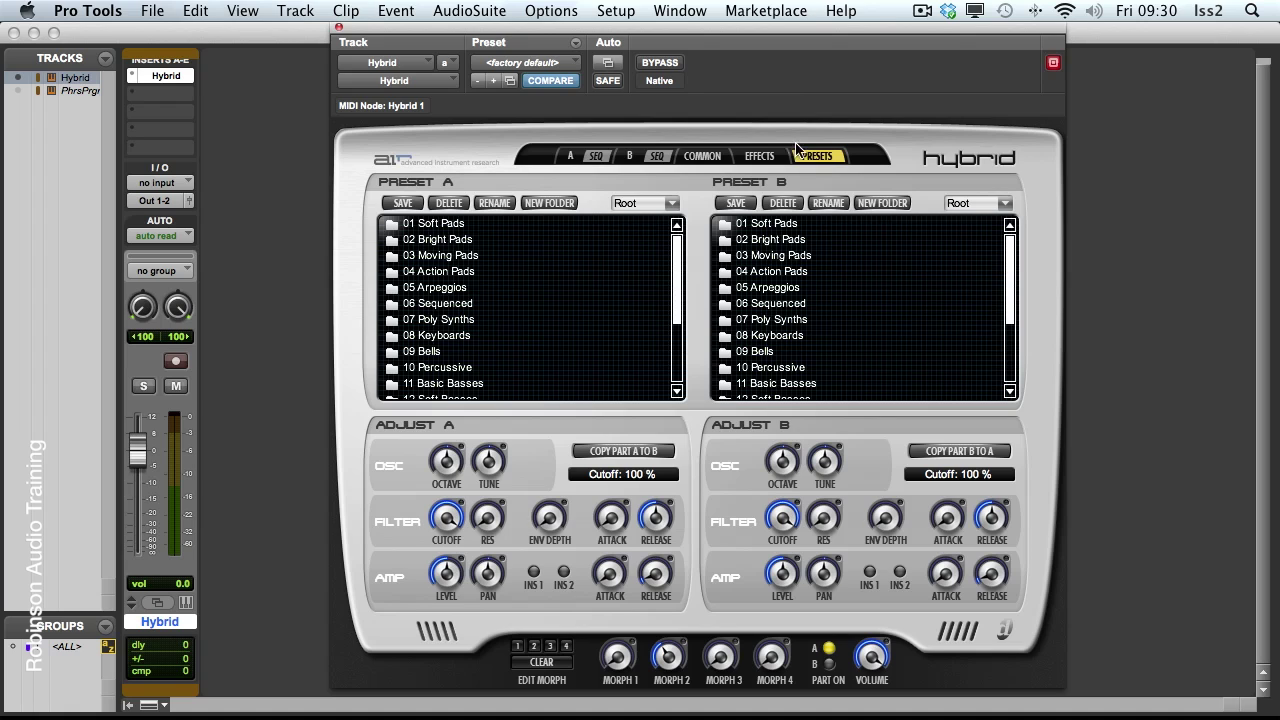
{"action": "left_click", "coordinate": [570, 158]}
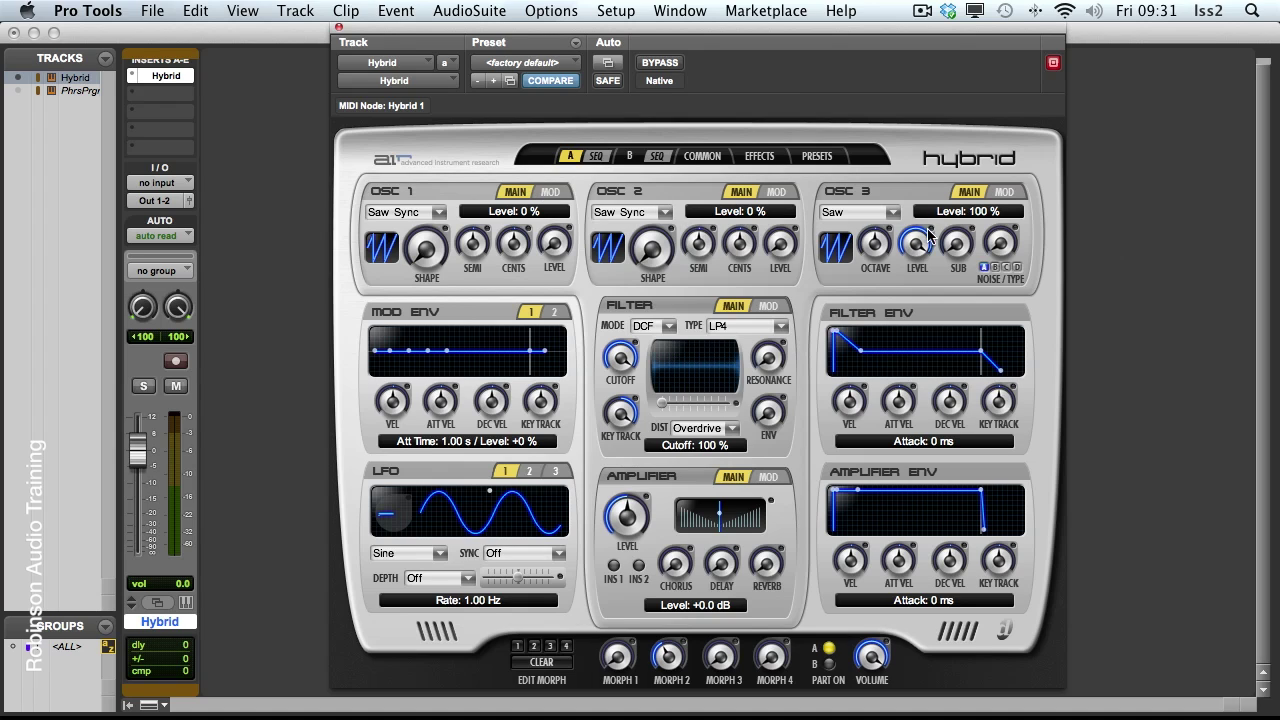
Step: Set the Osc 3 level to 0 % and the Osc 1 level to 50 % in part A
{"action": "left_click_drag", "start_coordinate": [922, 247], "coordinate": [929, 500]}
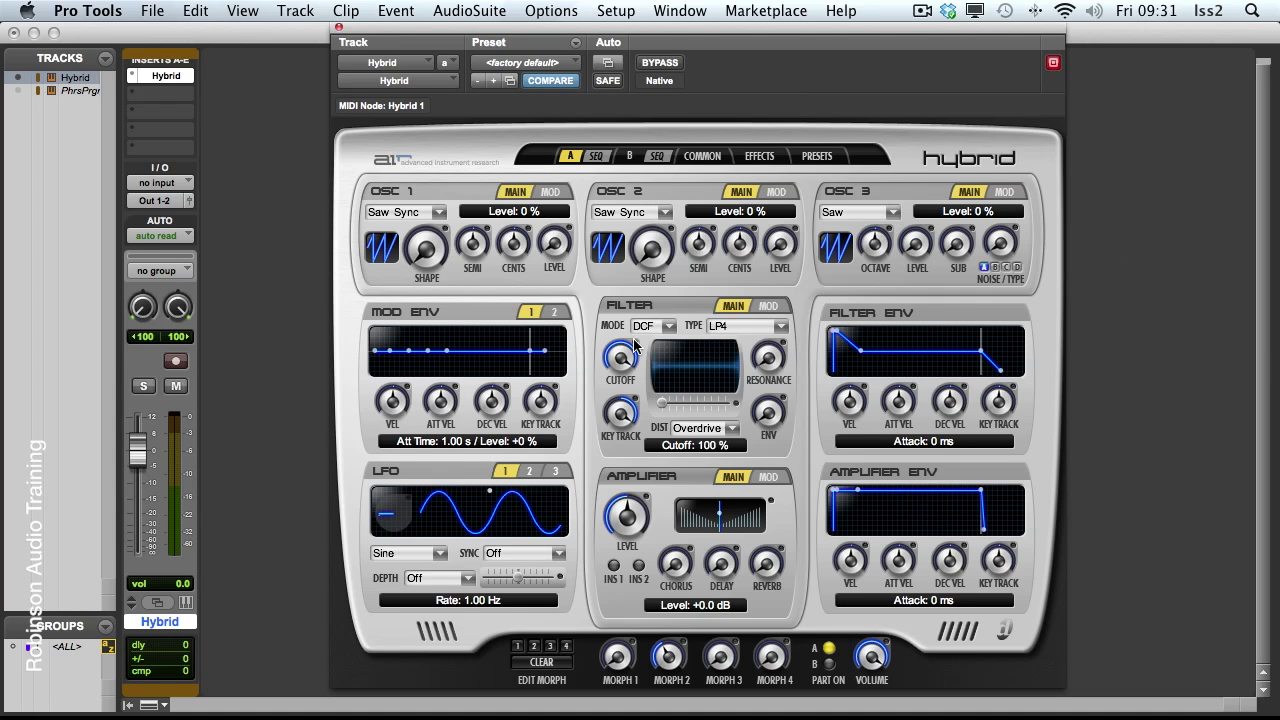
{"action": "left_click_drag", "start_coordinate": [555, 250], "coordinate": [558, 155]}
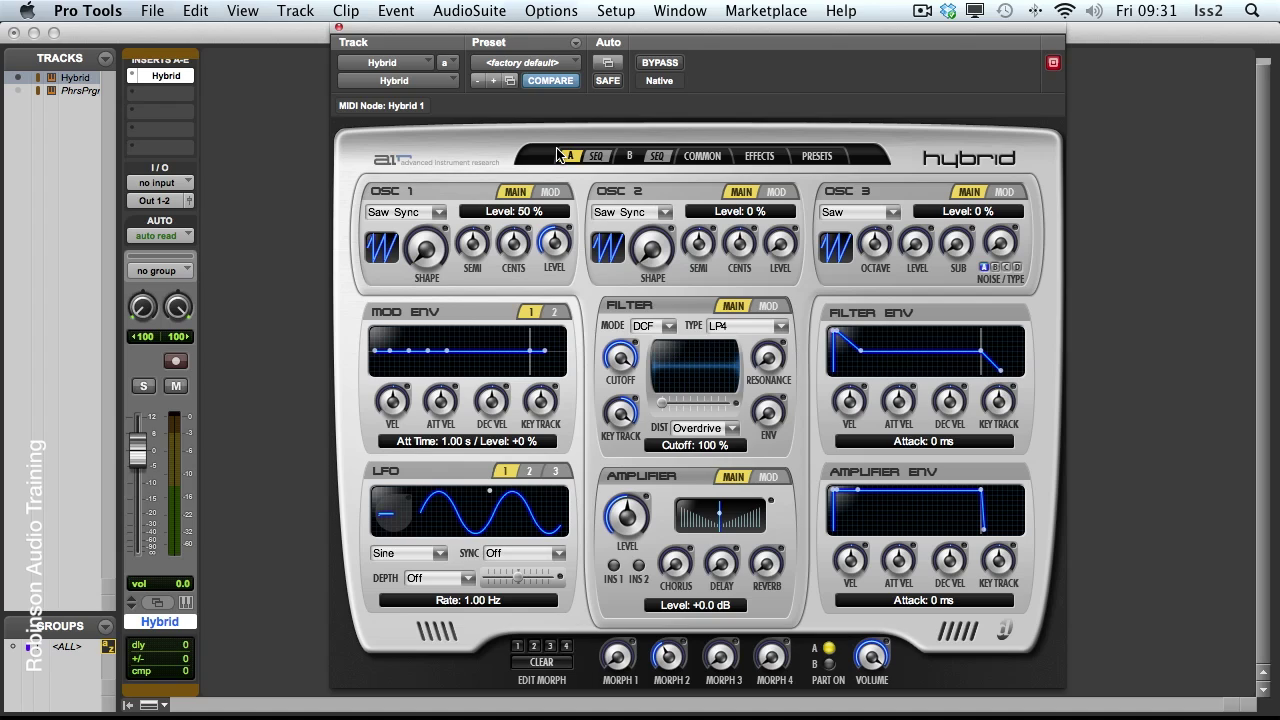
Step: Audition the Saw Sync and Squ Sync waveforms on Osc 1, sweeping the shape and returning it to 0 %
{"action": "left_click", "coordinate": [440, 212]}
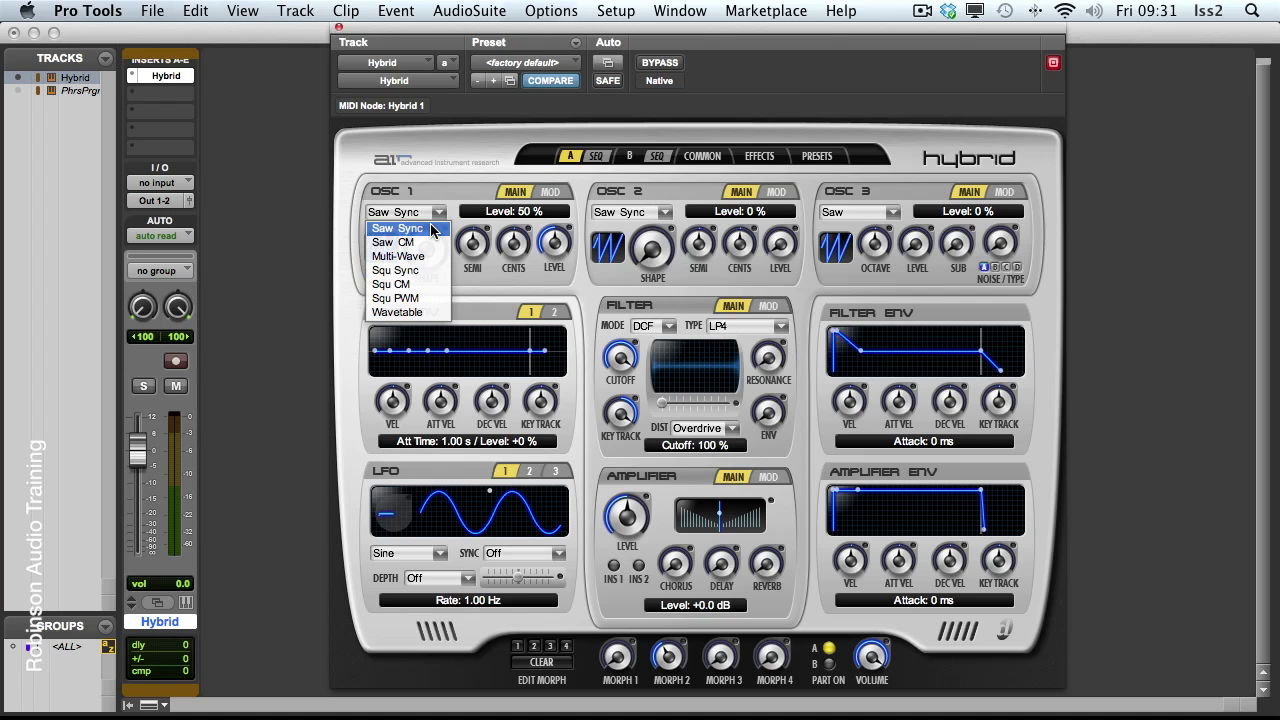
{"action": "left_click", "coordinate": [433, 231]}
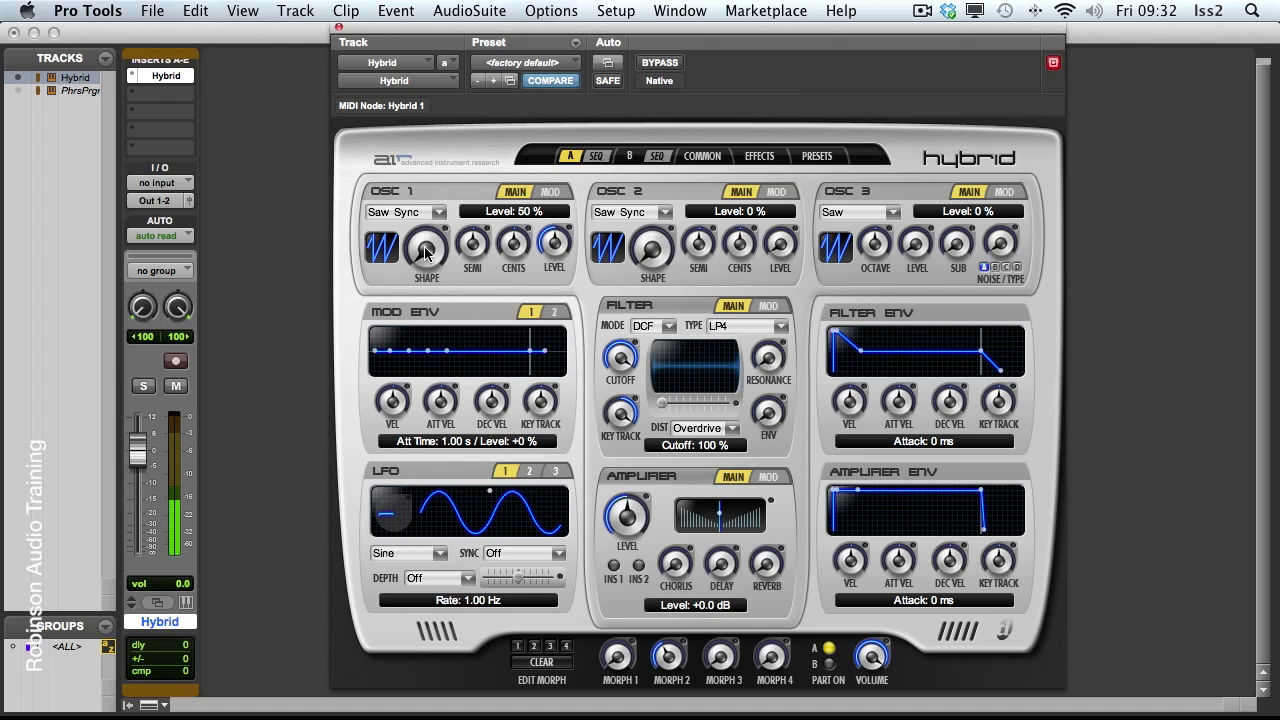
{"action": "mouse_move", "coordinate": [425, 252]}
{"action": "left_mouse_down"}
{"action": "mouse_move", "coordinate": [428, 122]}
{"action": "mouse_move", "coordinate": [422, 262]}
{"action": "left_mouse_up"}
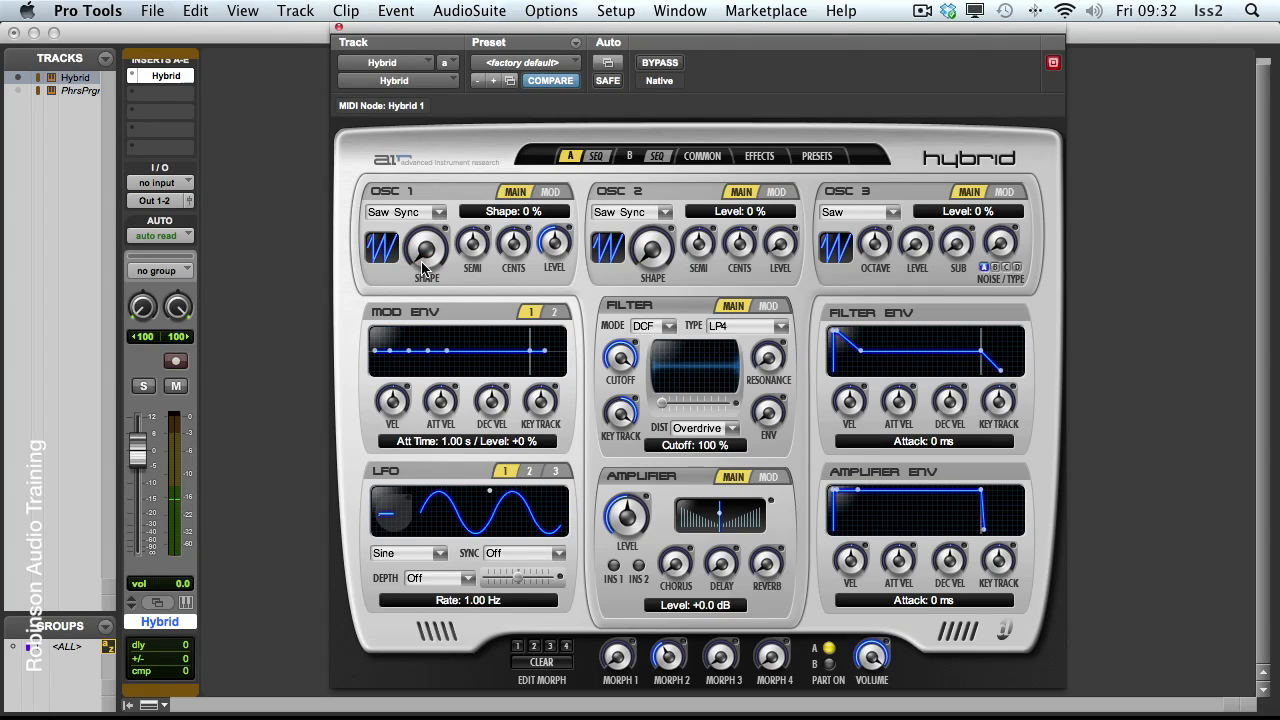
{"action": "left_click", "coordinate": [439, 212]}
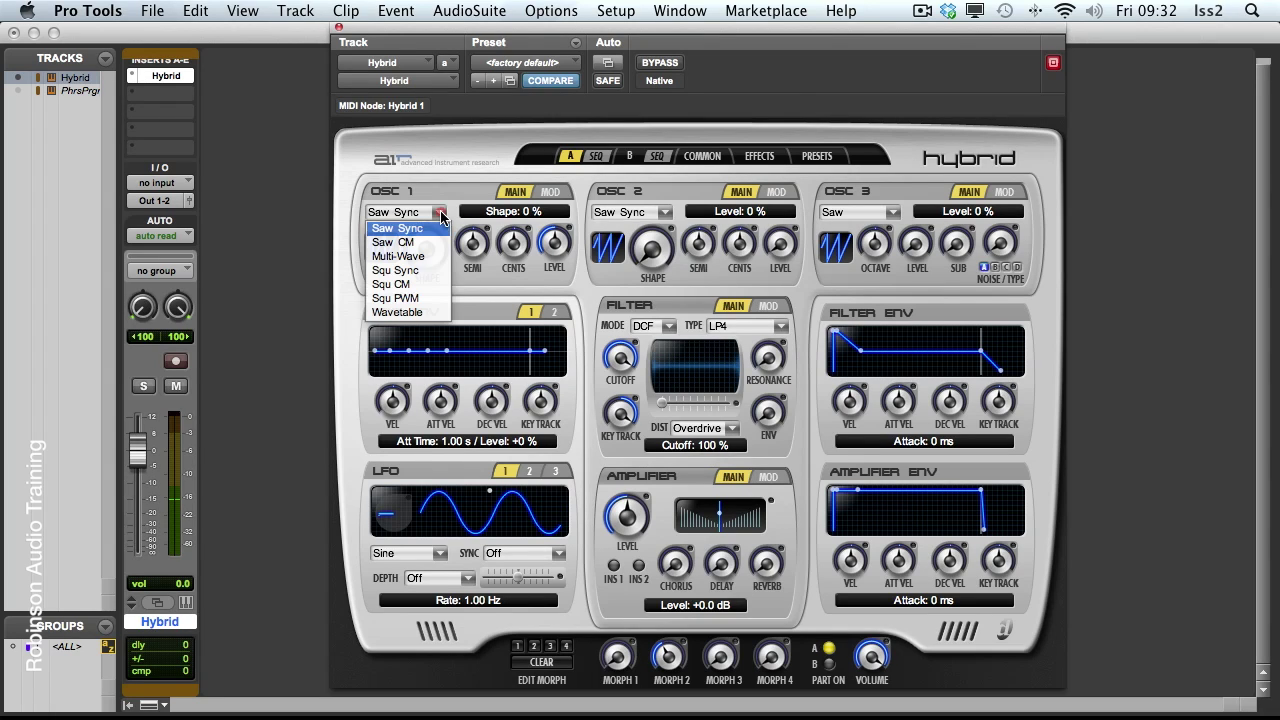
{"action": "left_click", "coordinate": [424, 271]}
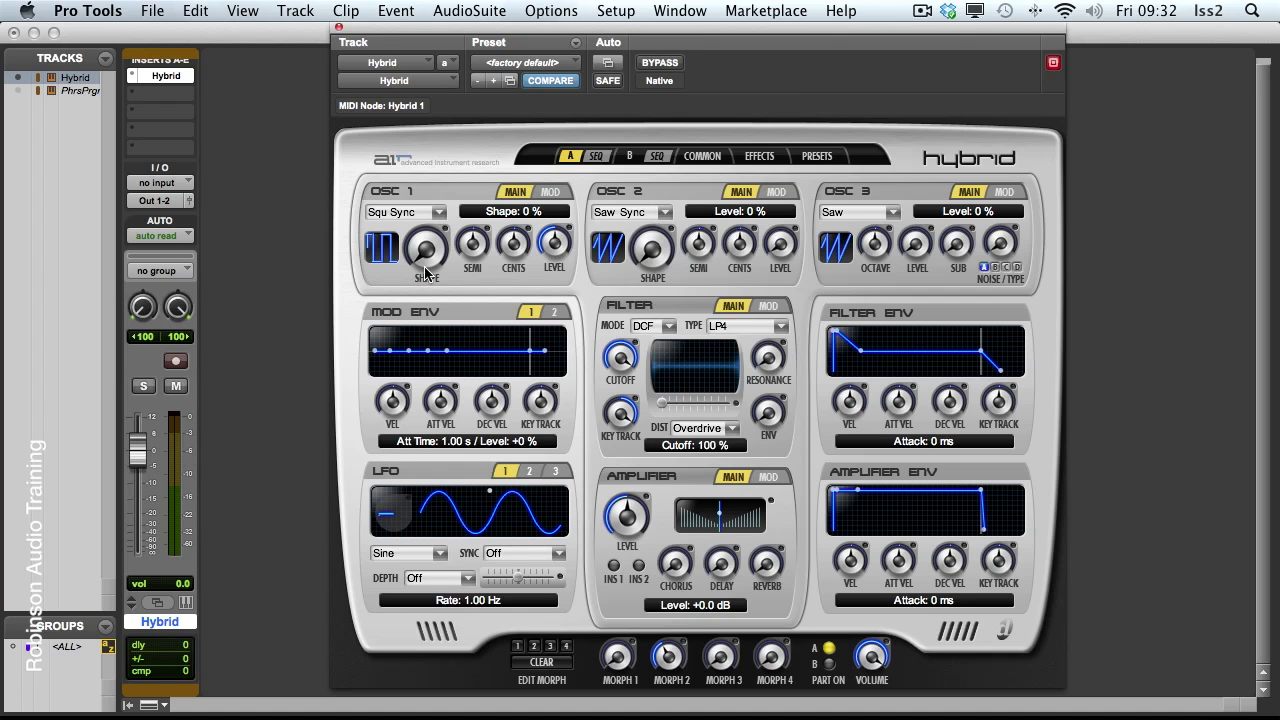
{"action": "mouse_move", "coordinate": [426, 273]}
{"action": "left_mouse_down"}
{"action": "mouse_move", "coordinate": [432, 145]}
{"action": "mouse_move", "coordinate": [415, 282]}
{"action": "left_mouse_up"}
Step: Audition the Saw CM and Squ CM waveforms on Osc 1, sweeping the shape and returning it to 0 % each time
{"action": "left_click", "coordinate": [440, 213]}
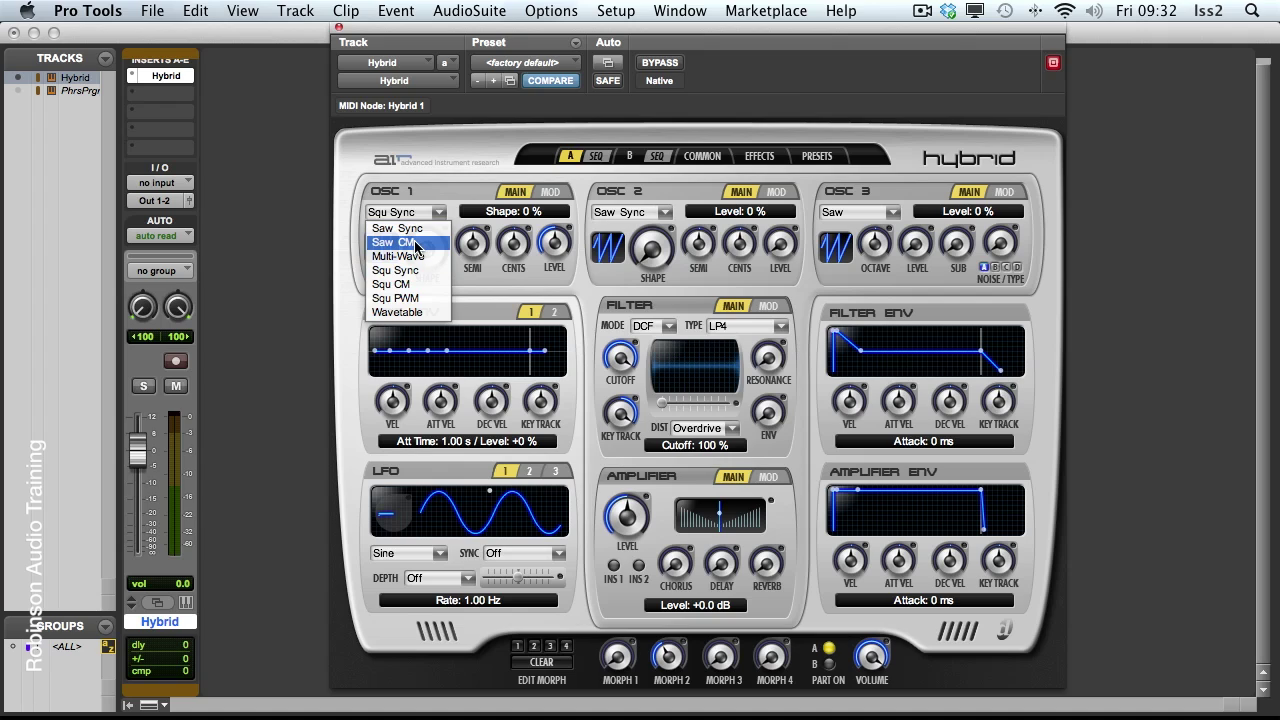
{"action": "left_click", "coordinate": [419, 243]}
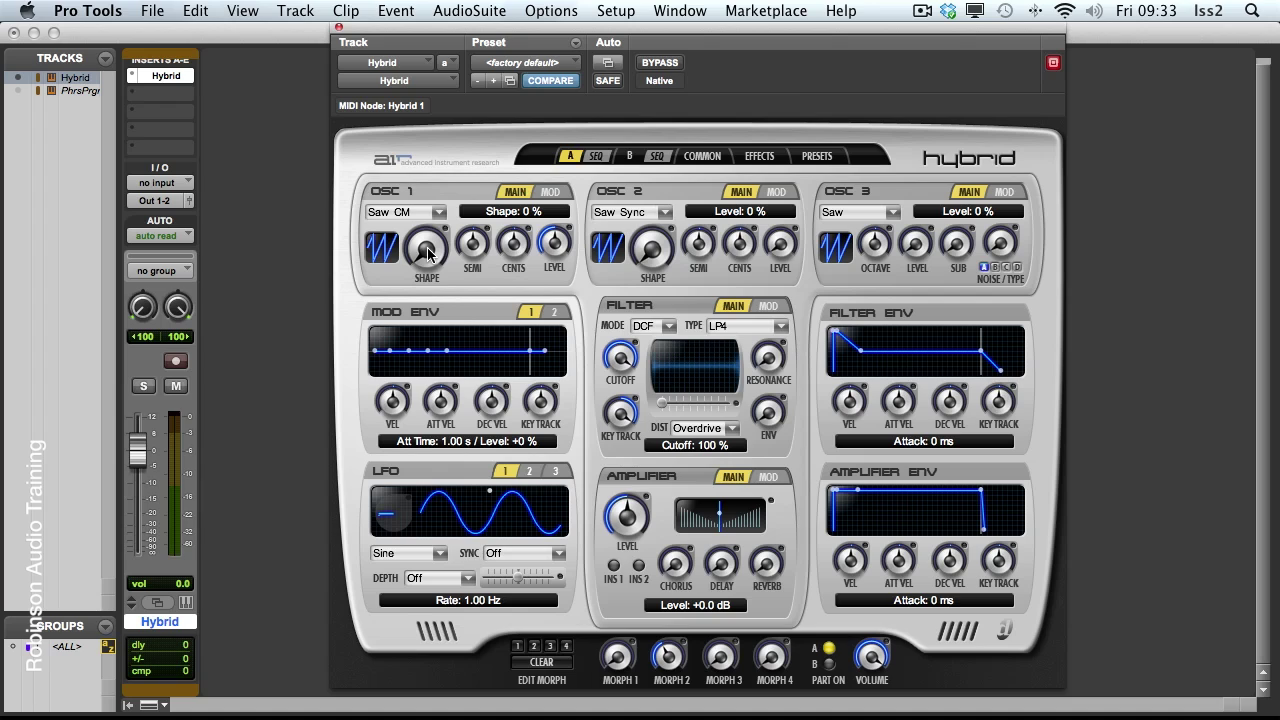
{"action": "left_click_drag", "start_coordinate": [427, 252], "coordinate": [430, 280]}
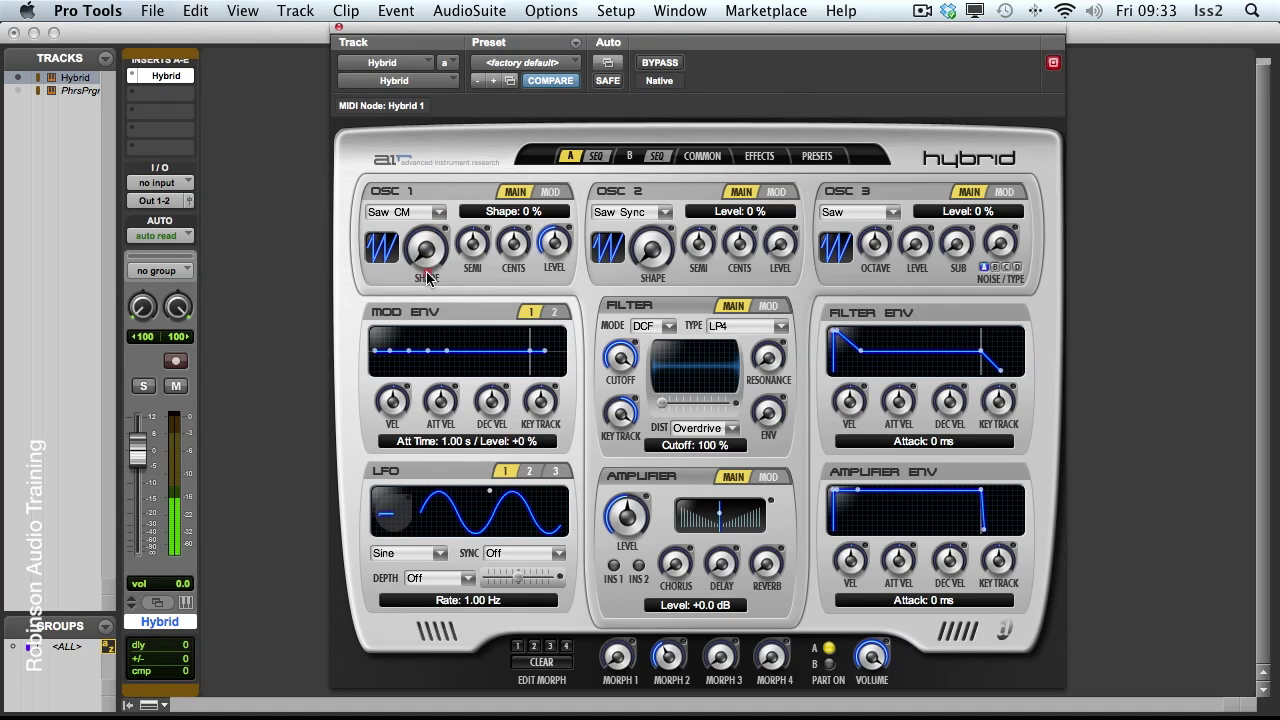
{"action": "left_click", "coordinate": [439, 214]}
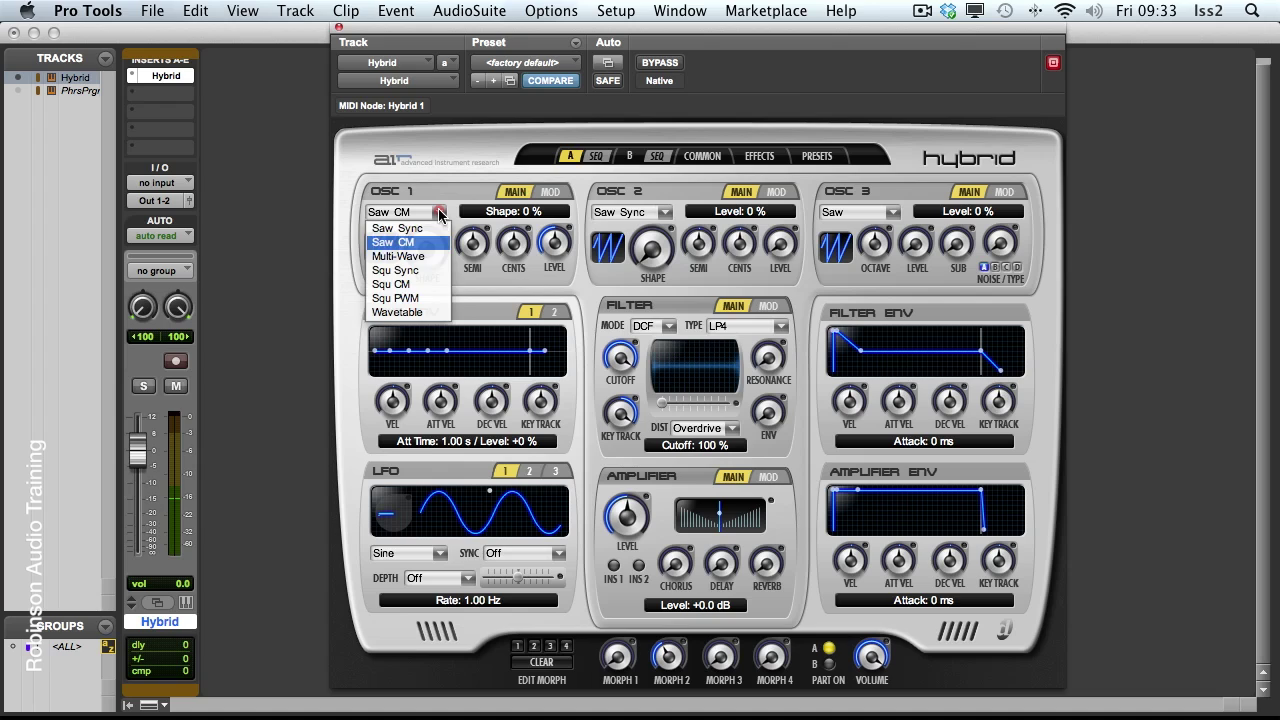
{"action": "left_click", "coordinate": [422, 287]}
{"action": "mouse_move", "coordinate": [428, 260]}
{"action": "left_mouse_down"}
{"action": "mouse_move", "coordinate": [437, 158]}
{"action": "mouse_move", "coordinate": [423, 262]}
{"action": "left_mouse_up"}
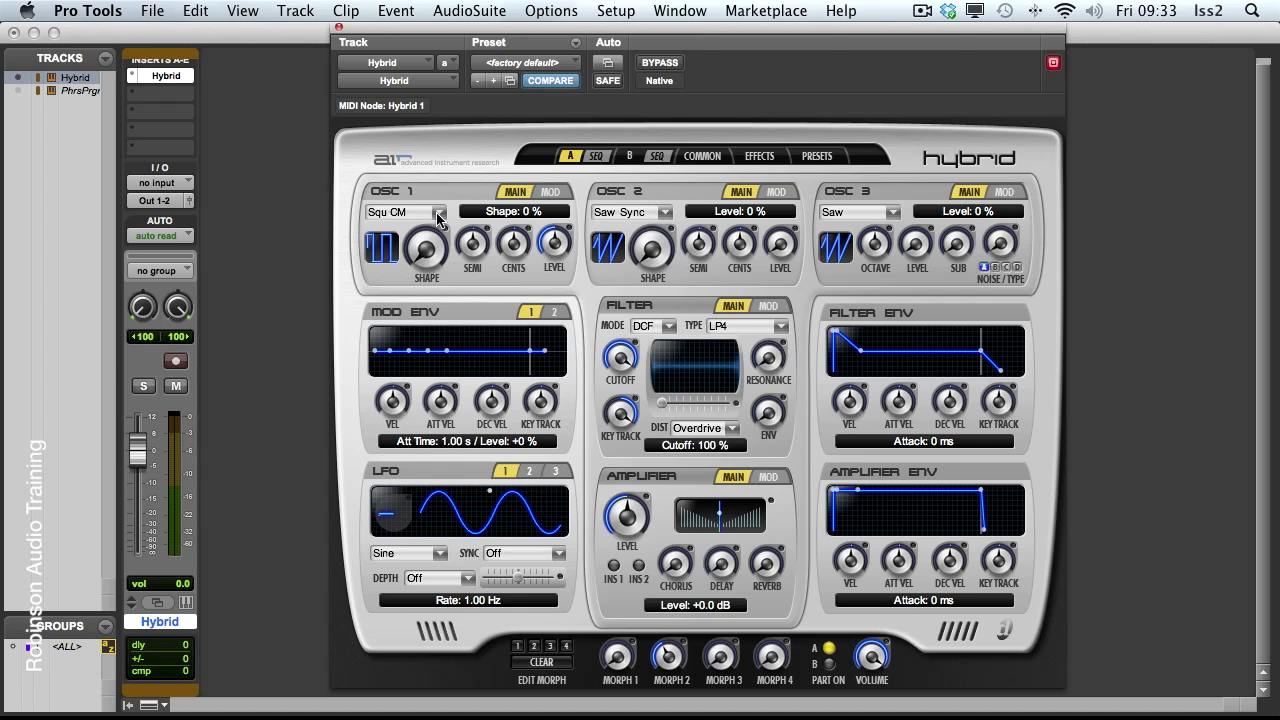
Step: Try the Multi-Wave waveform on Osc 1 with the Squ type, sweeping the shape and leaving it at 26 %
{"action": "left_click", "coordinate": [438, 213]}
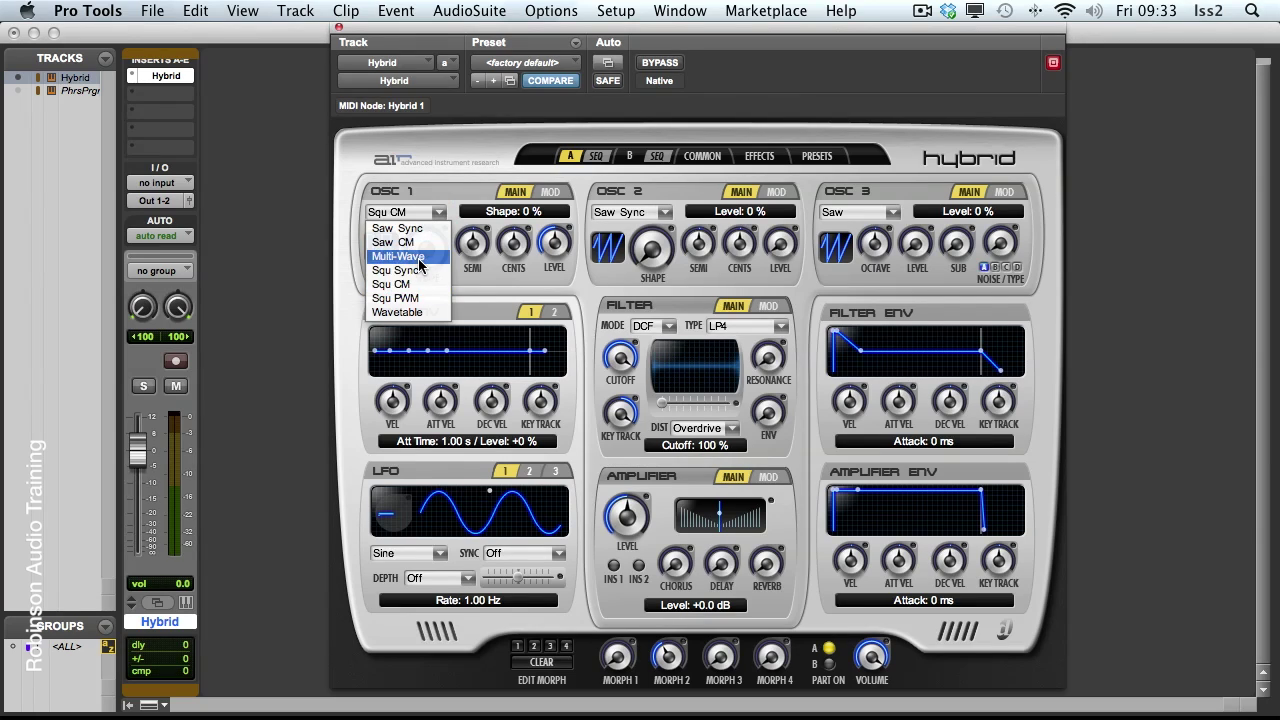
{"action": "left_click", "coordinate": [419, 257]}
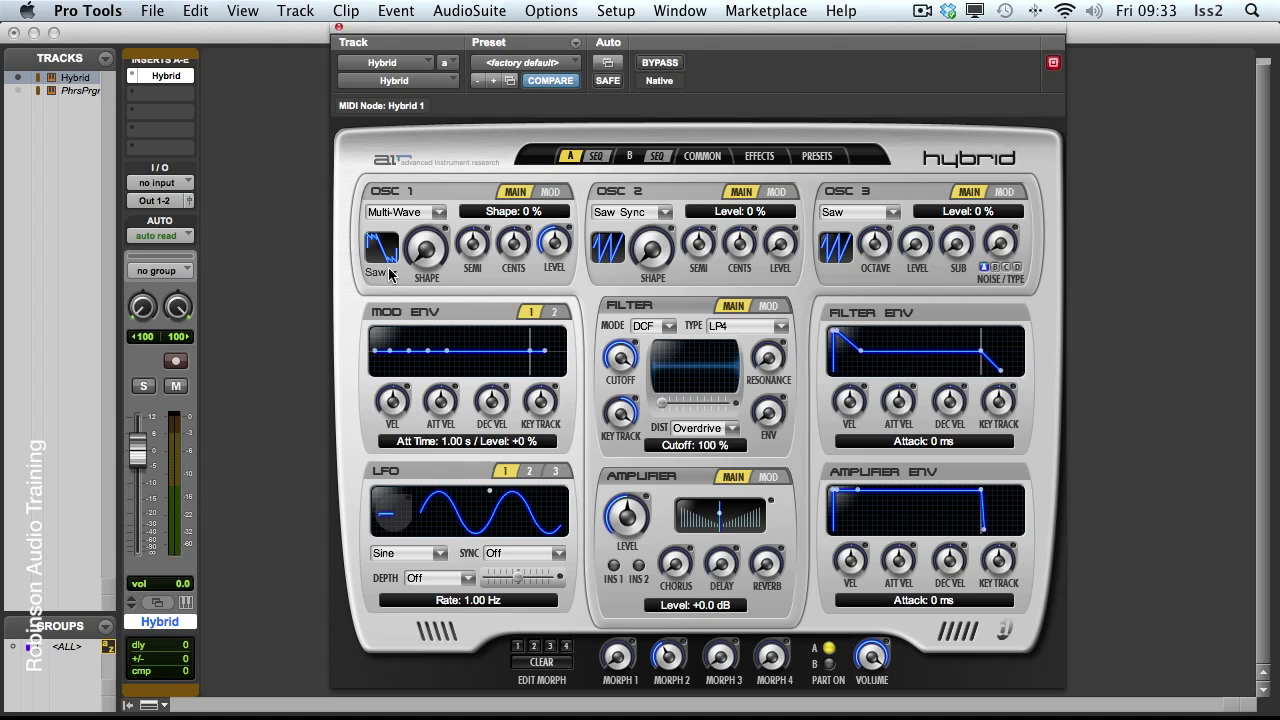
{"action": "left_click", "coordinate": [393, 275]}
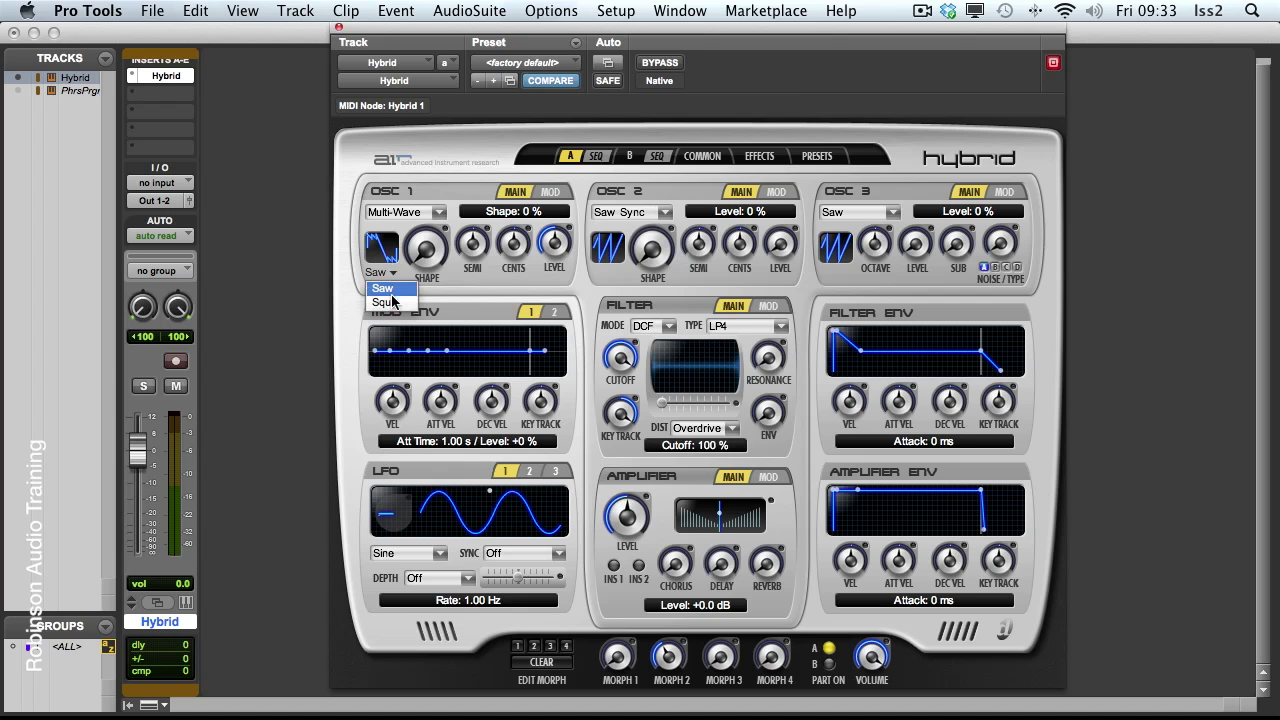
{"action": "left_click", "coordinate": [391, 303]}
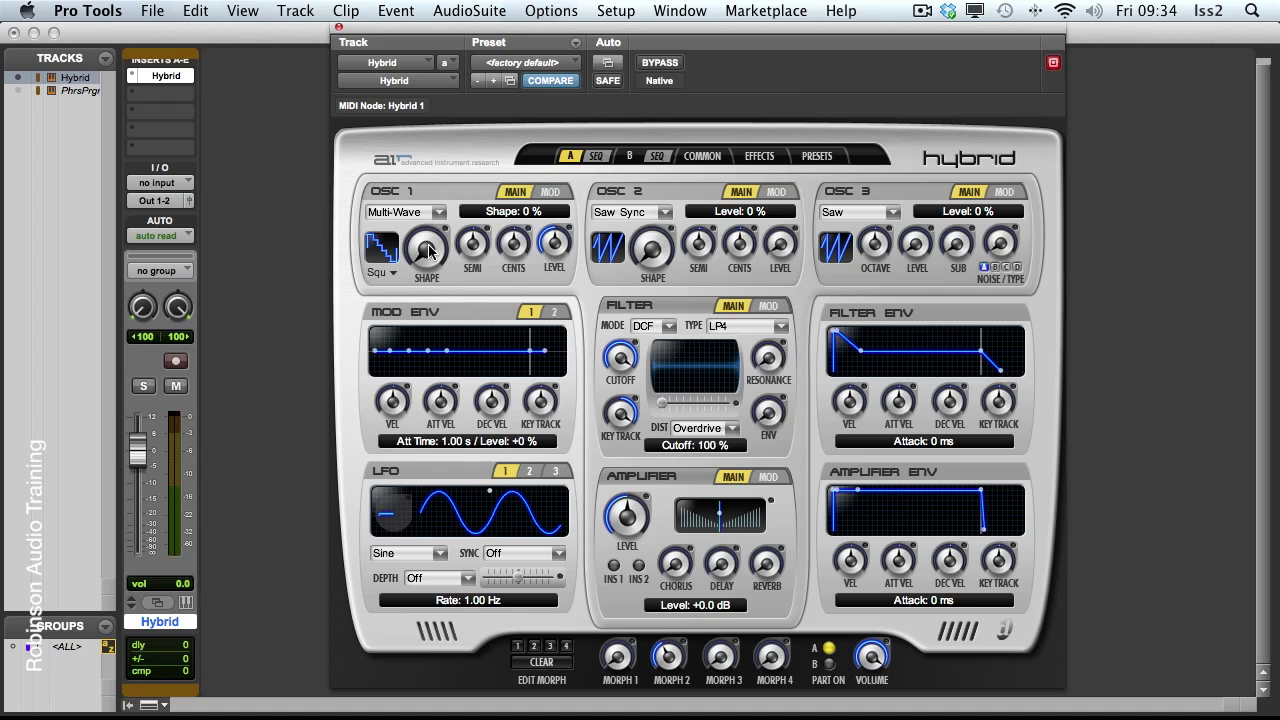
{"action": "left_click_drag", "start_coordinate": [428, 250], "coordinate": [431, 208]}
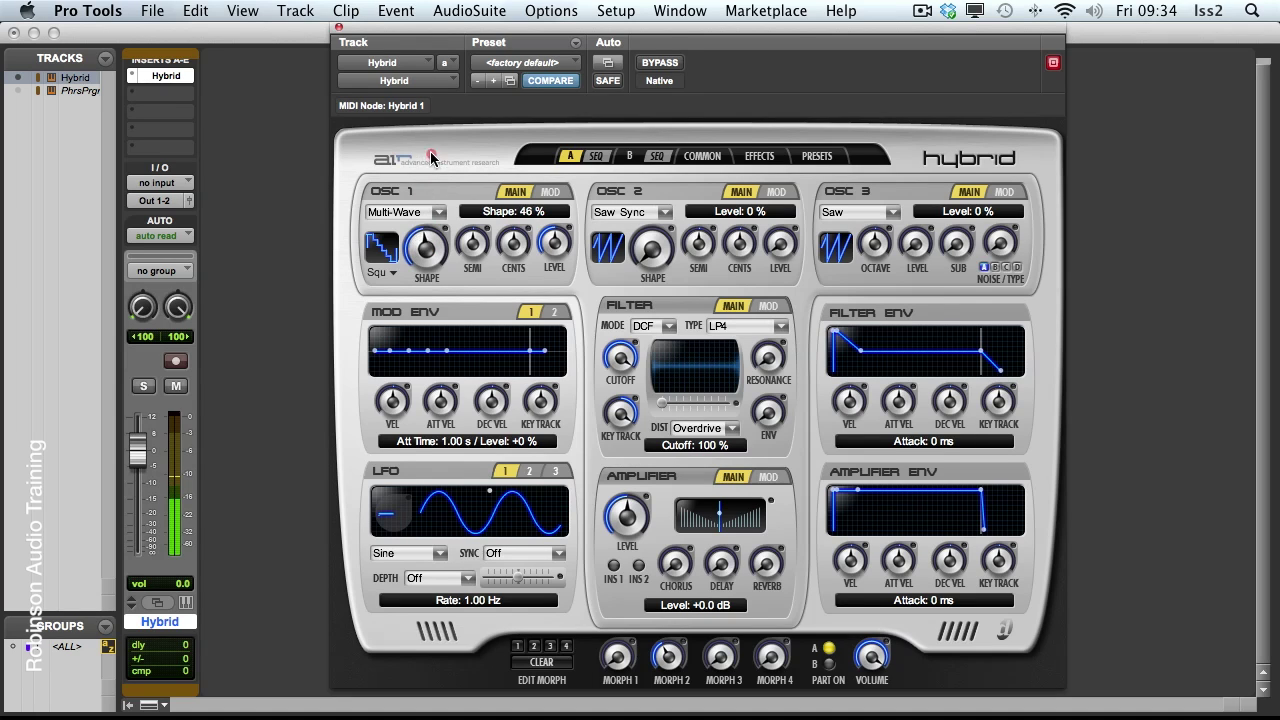
{"action": "left_click_drag", "start_coordinate": [431, 157], "coordinate": [431, 198]}
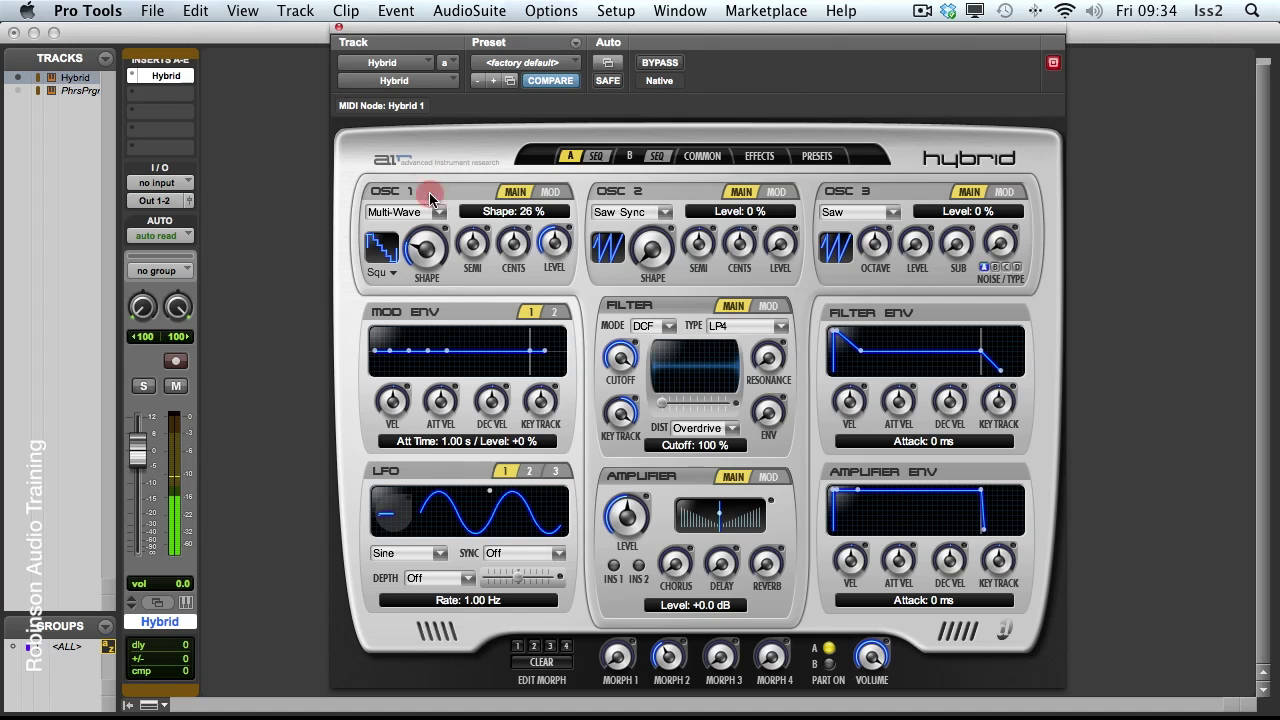
Step: Change the Osc 1 Multi-Wave type to Saw and adjust the shape to 27 %
{"action": "left_click", "coordinate": [381, 272]}
{"action": "left_click", "coordinate": [381, 294]}
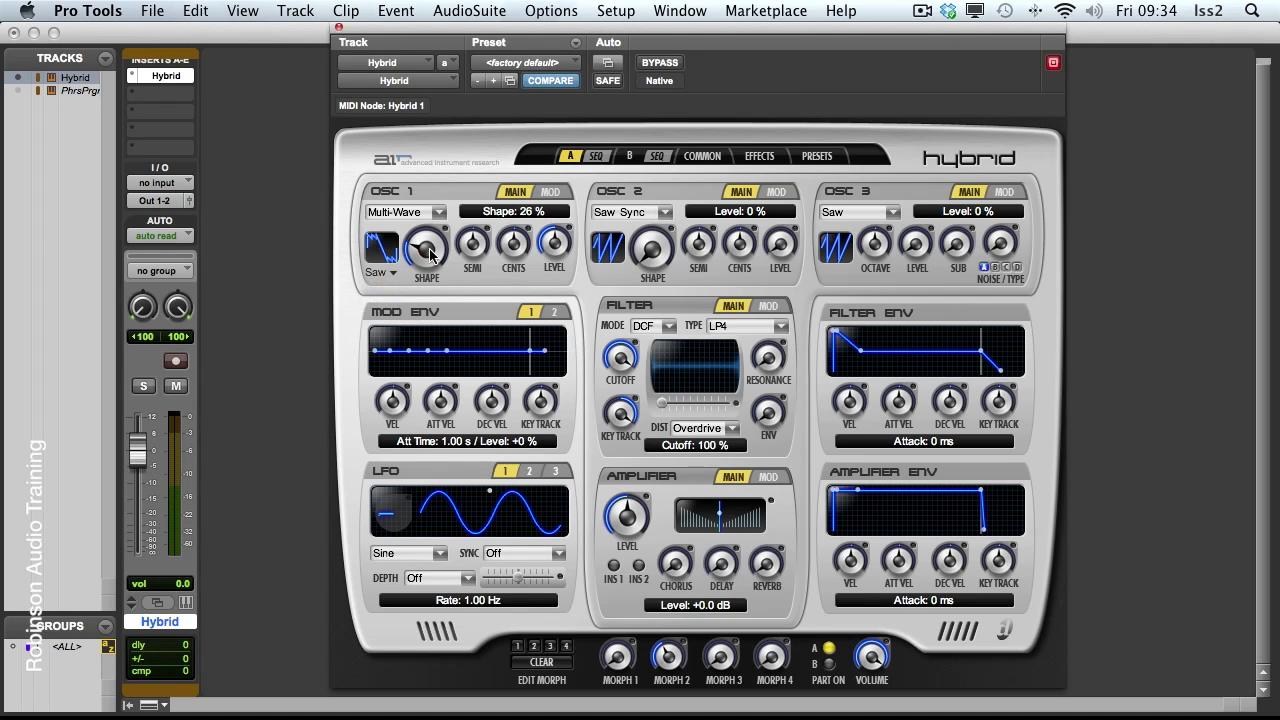
{"action": "mouse_move", "coordinate": [430, 255]}
{"action": "left_mouse_down"}
{"action": "mouse_move", "coordinate": [428, 300]}
{"action": "mouse_move", "coordinate": [431, 147]}
{"action": "mouse_move", "coordinate": [430, 258]}
{"action": "mouse_move", "coordinate": [437, 238]}
{"action": "left_mouse_up"}
Step: Try the Wavetable waveform on Osc 1 using table 15, Fifth Element, and adjust the shape to 41 %
{"action": "left_click", "coordinate": [440, 213]}
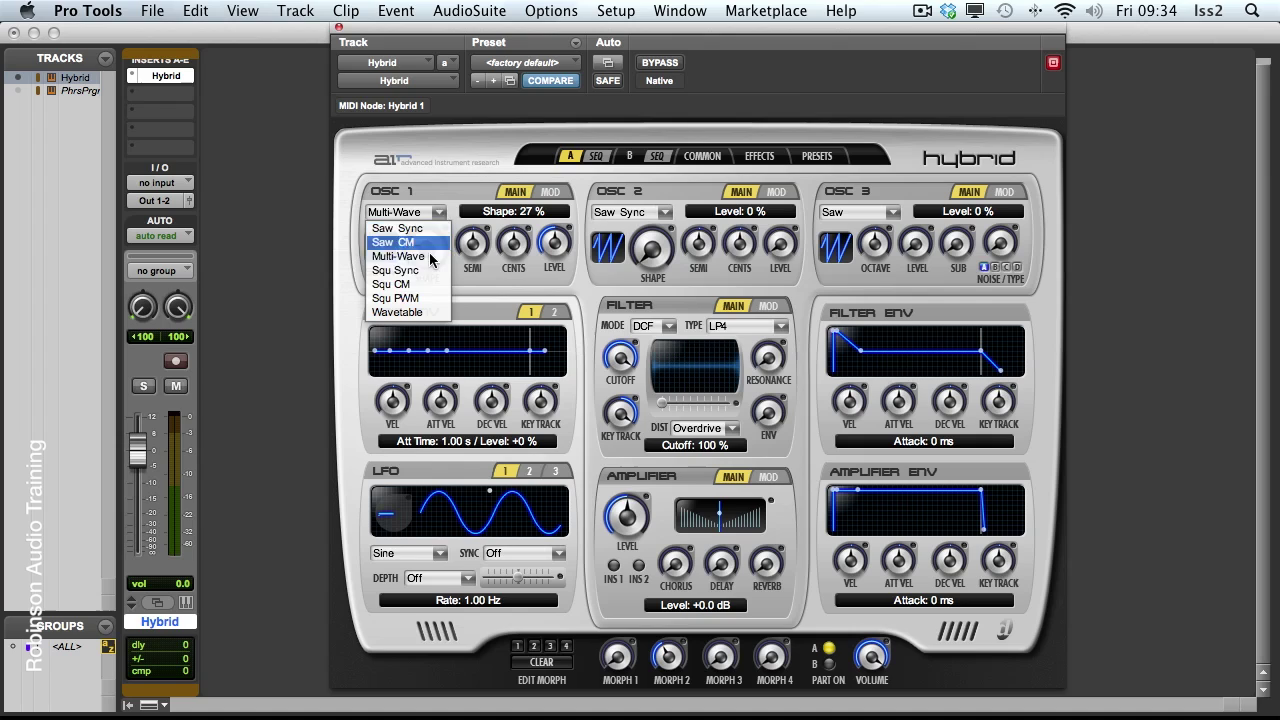
{"action": "left_click", "coordinate": [423, 313]}
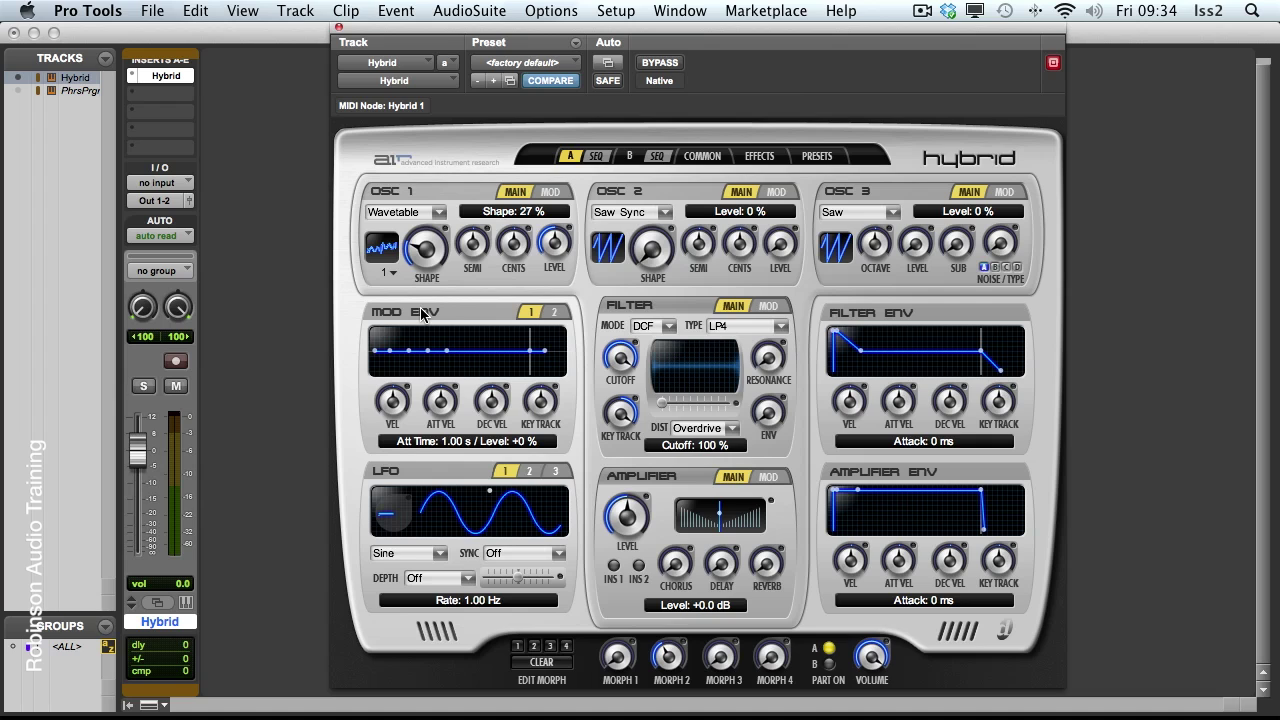
{"action": "left_click", "coordinate": [390, 272]}
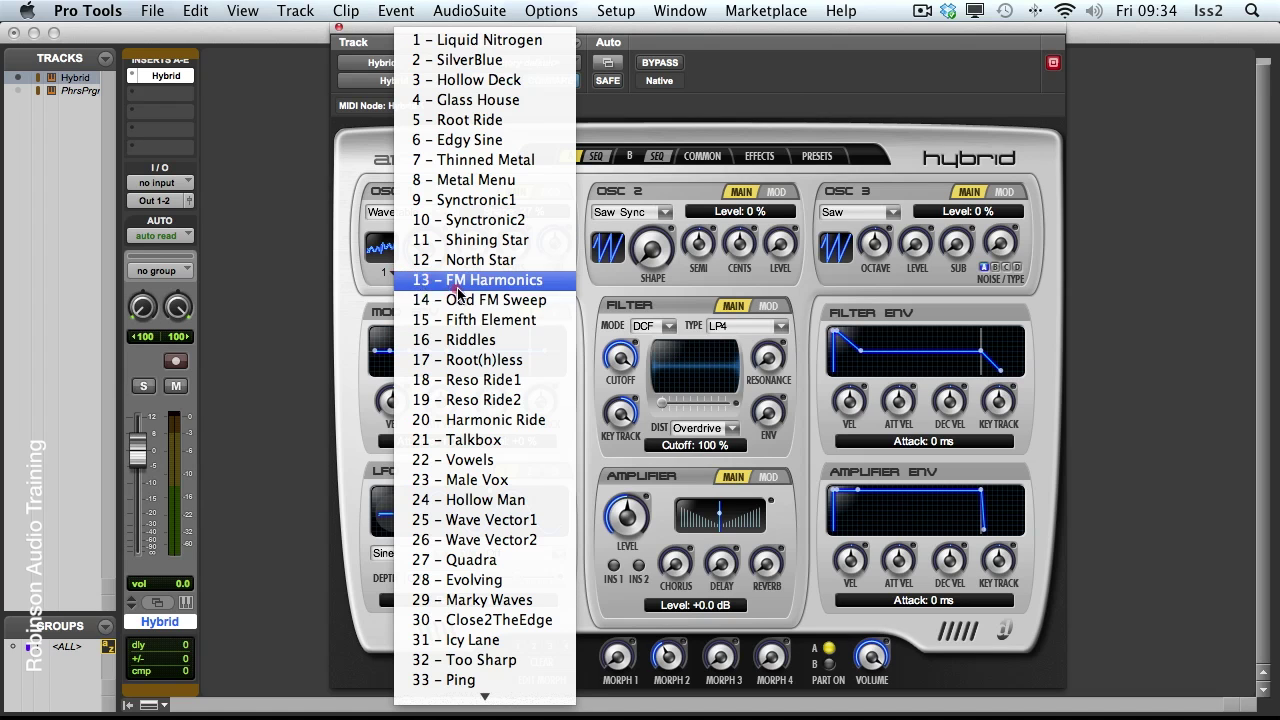
{"action": "left_click", "coordinate": [486, 321]}
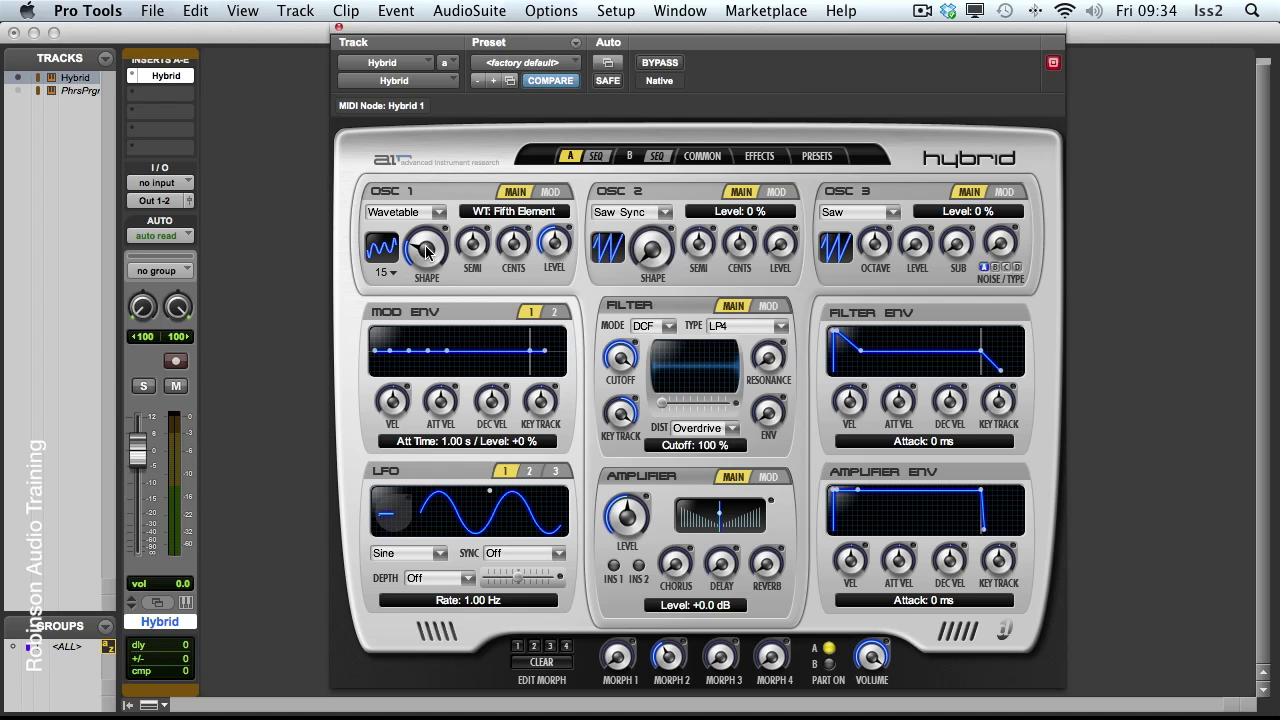
{"action": "left_click_drag", "start_coordinate": [426, 251], "coordinate": [434, 223]}
Step: Switch Osc 1 to the Squ PWM waveform and set its shape to 32 %
{"action": "left_click", "coordinate": [437, 213]}
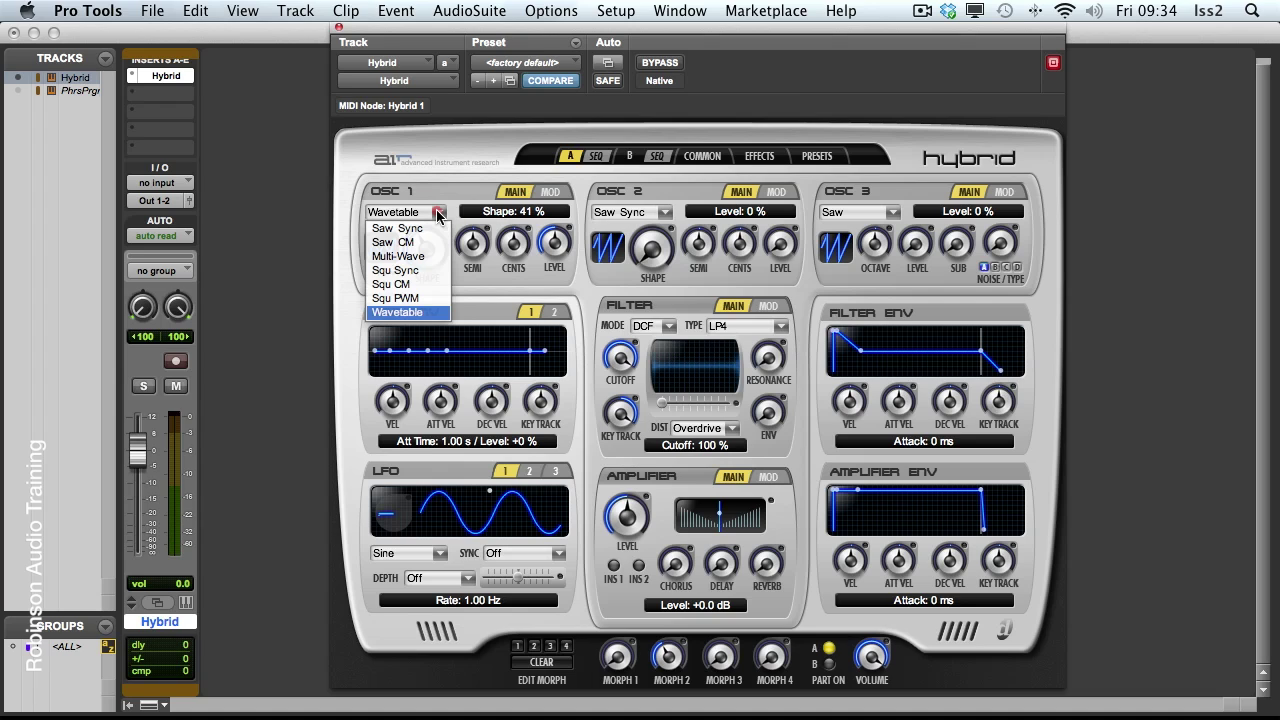
{"action": "left_click", "coordinate": [420, 300]}
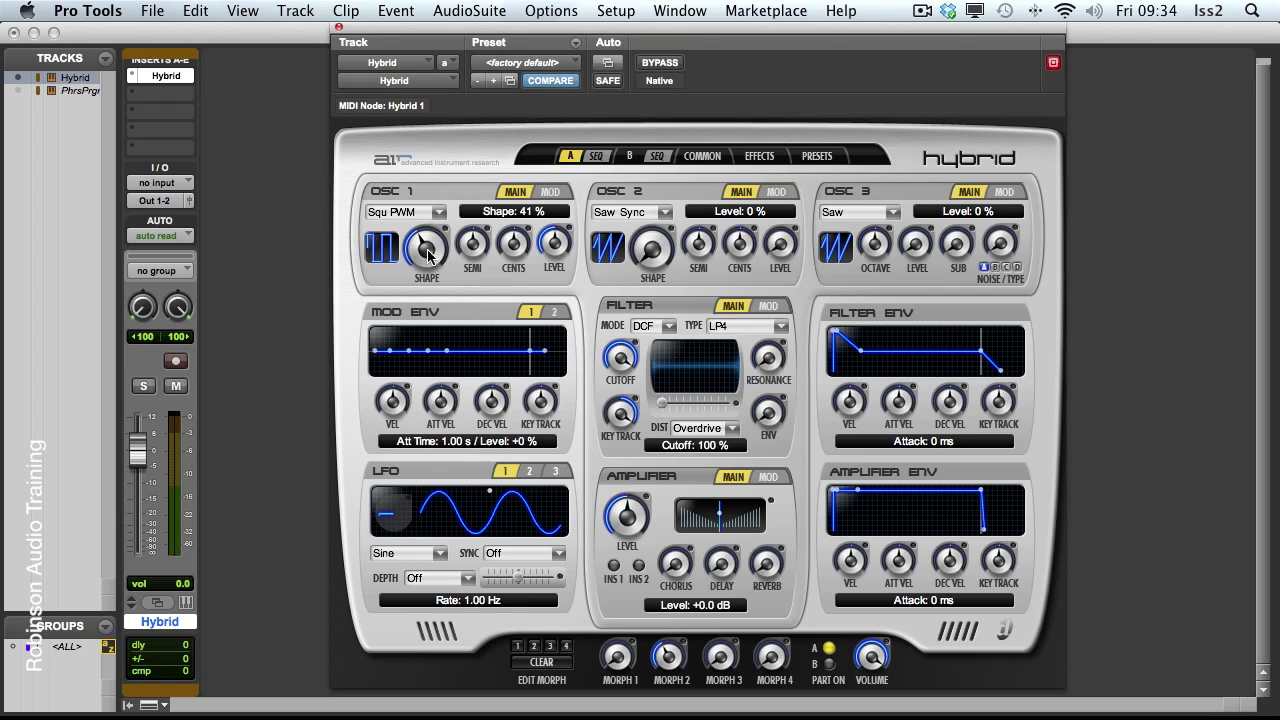
{"action": "scroll", "coordinate": [428, 255], "scroll_direction": "down", "scroll_amount": 3}
{"action": "mouse_move", "coordinate": [428, 255]}
{"action": "left_mouse_down"}
{"action": "mouse_move", "coordinate": [430, 320]}
{"action": "mouse_move", "coordinate": [435, 165]}
{"action": "mouse_move", "coordinate": [430, 270]}
{"action": "left_mouse_up"}
Step: Set Osc 2 to a level of 26 %, shape of 26 % and cents of +5.4, keeping its Saw Sync waveform
{"action": "left_click_drag", "start_coordinate": [781, 245], "coordinate": [770, 177]}
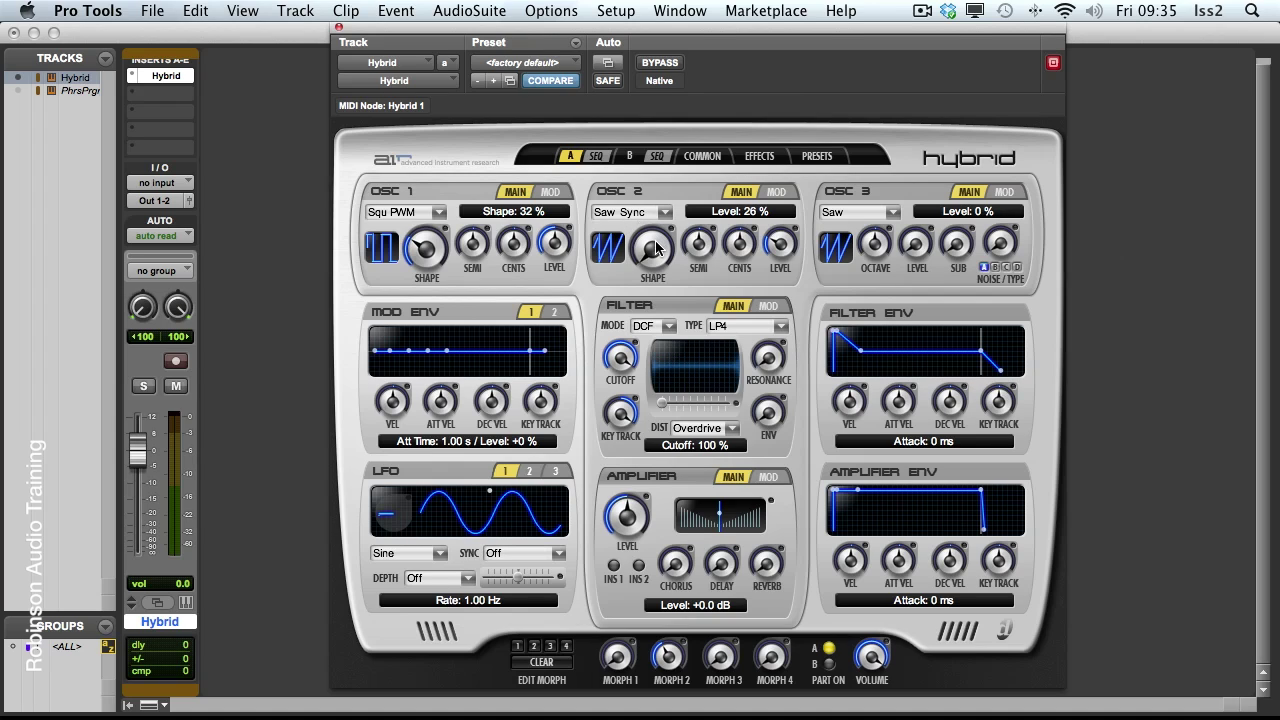
{"action": "left_click_drag", "start_coordinate": [651, 255], "coordinate": [651, 197]}
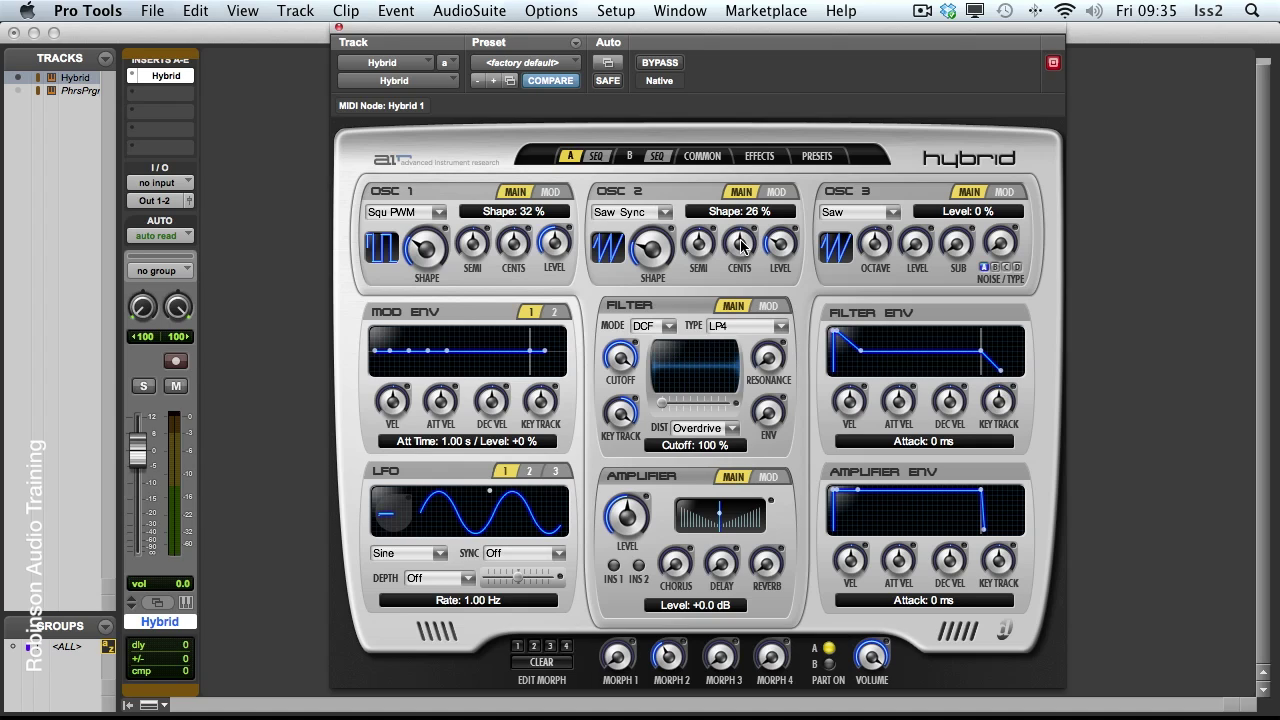
{"action": "left_click_drag", "start_coordinate": [741, 245], "coordinate": [739, 205]}
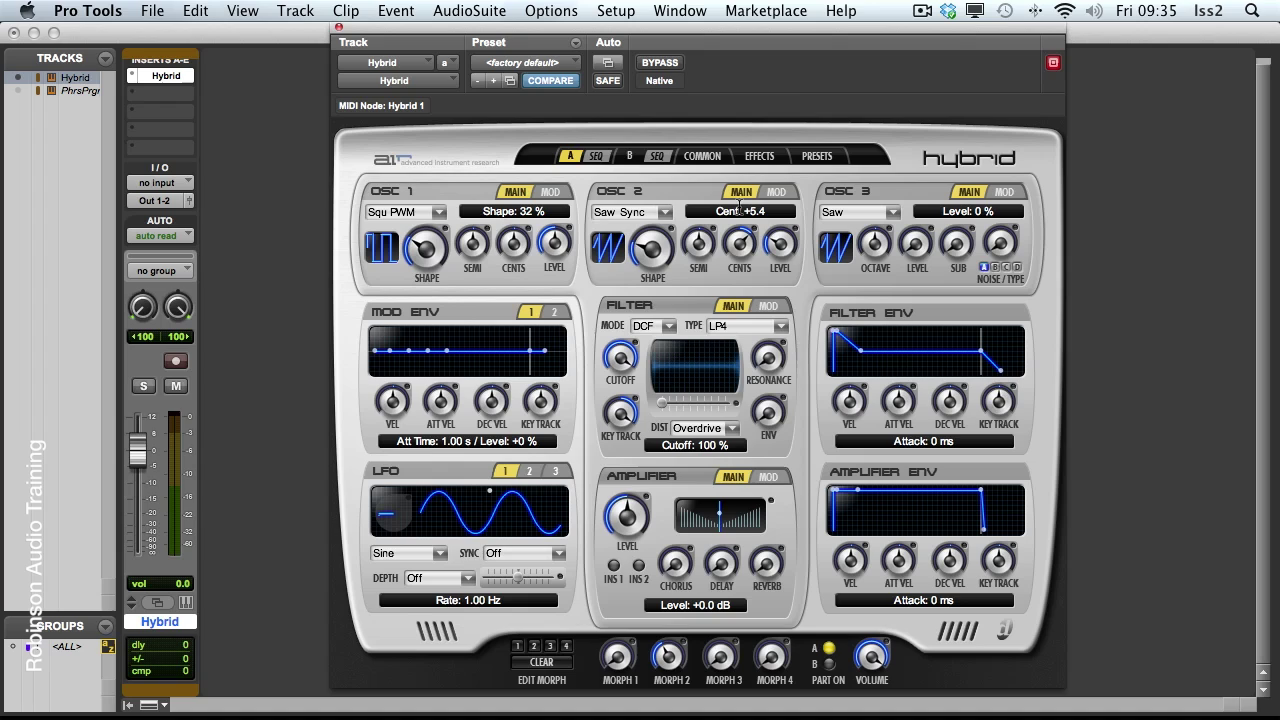
{"action": "left_click", "coordinate": [665, 213]}
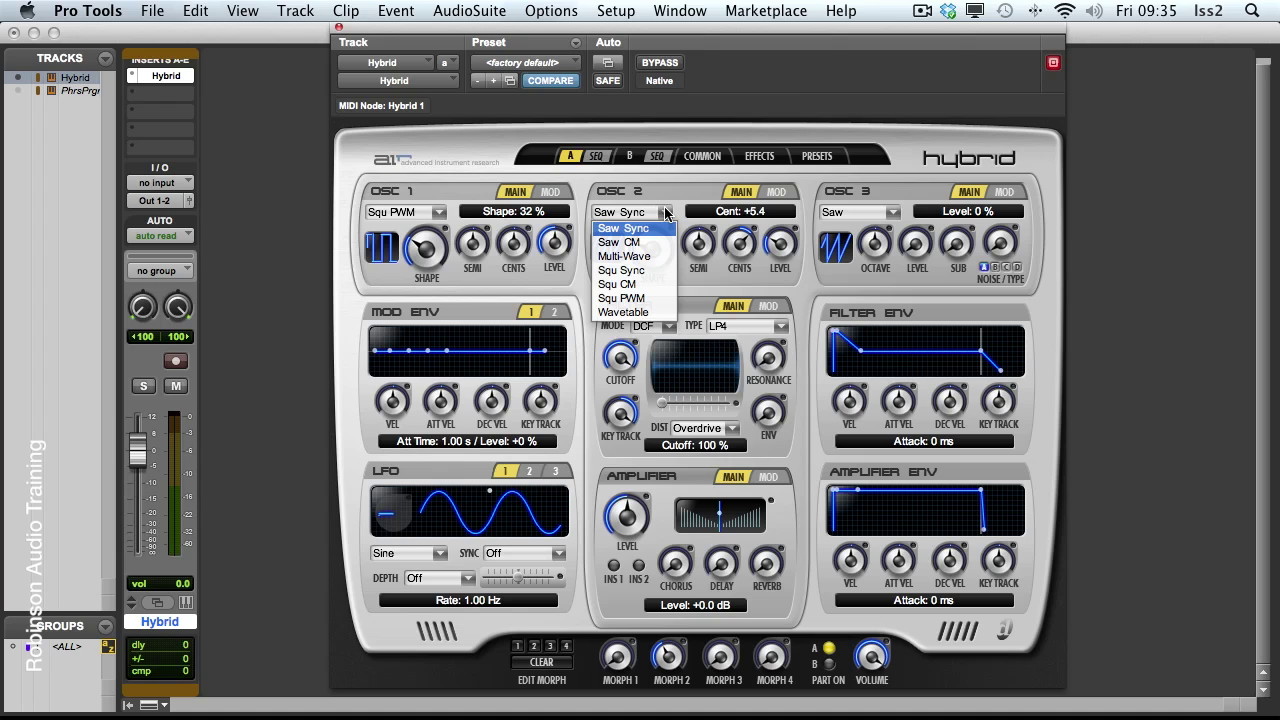
{"action": "left_click", "coordinate": [686, 198]}
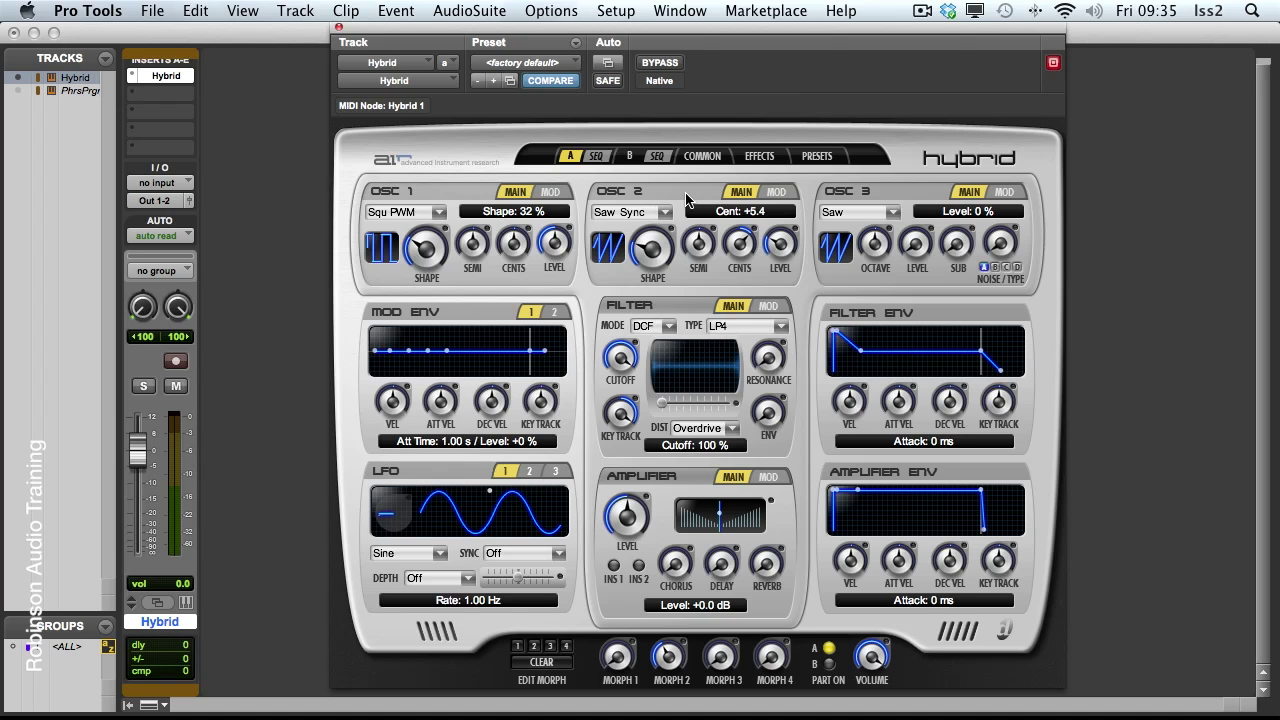
Step: Set Osc 3 to the Tri waveform and raise its sub level to 41 %
{"action": "left_click", "coordinate": [893, 215]}
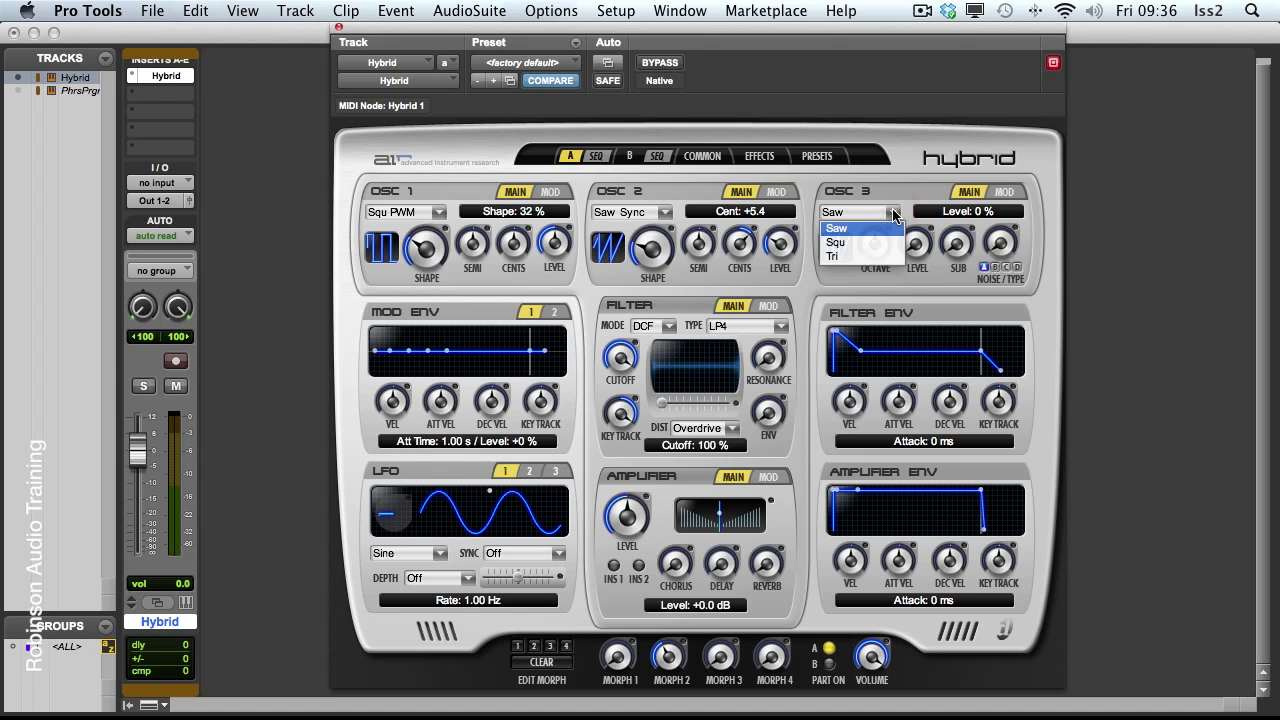
{"action": "left_click", "coordinate": [847, 255]}
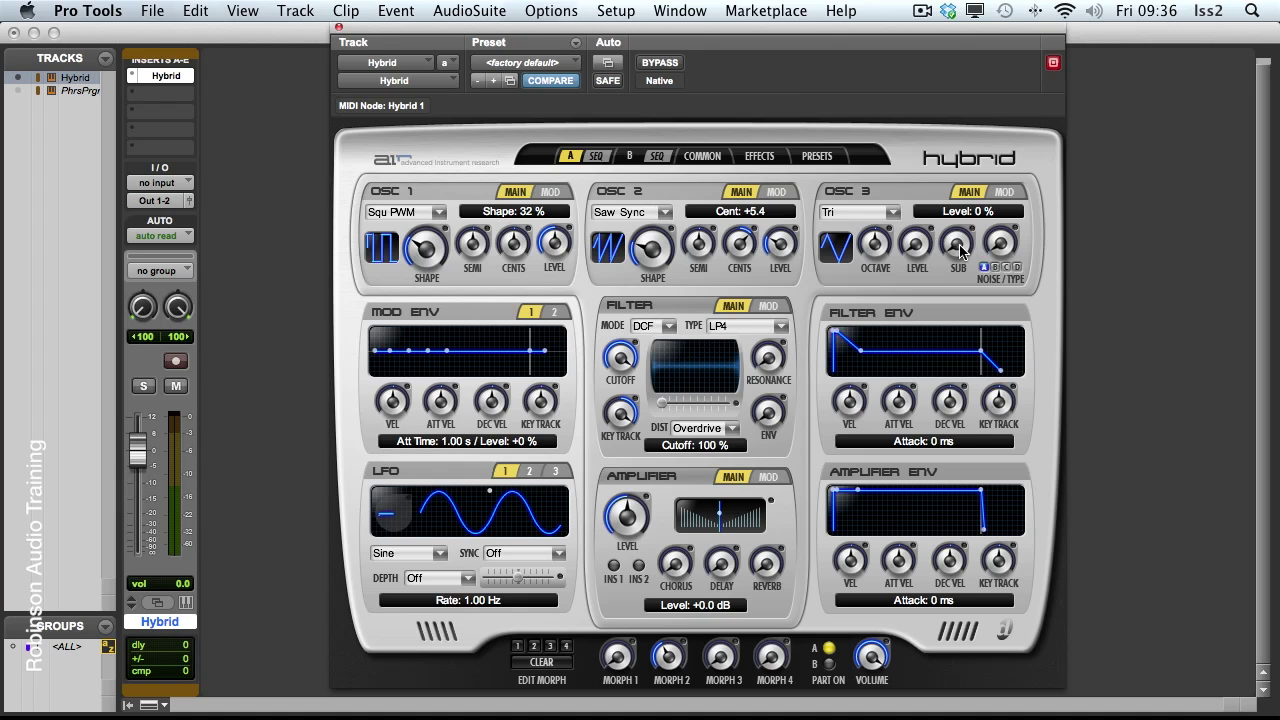
{"action": "left_click_drag", "start_coordinate": [960, 251], "coordinate": [958, 222]}
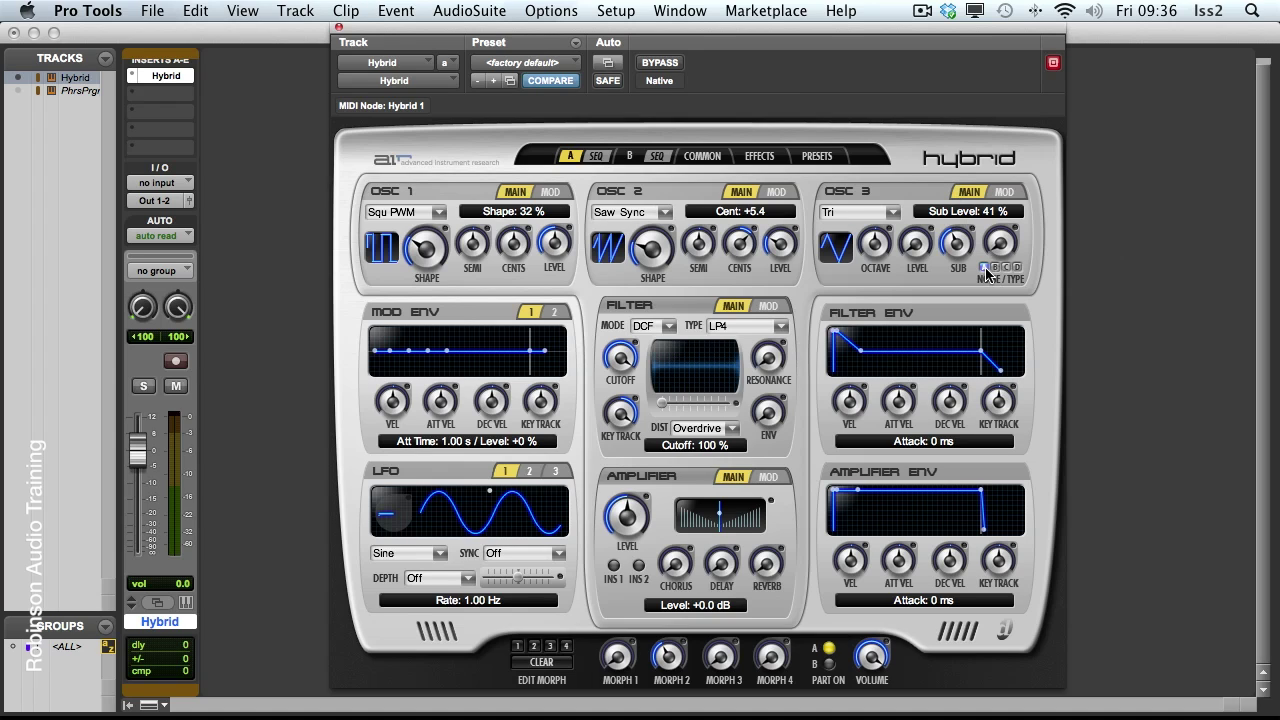
Step: Step through the Osc 3 noise types, choose type D, Crackle, and set the noise level to 26 %
{"action": "left_click", "coordinate": [1016, 267]}
{"action": "left_click", "coordinate": [1005, 267]}
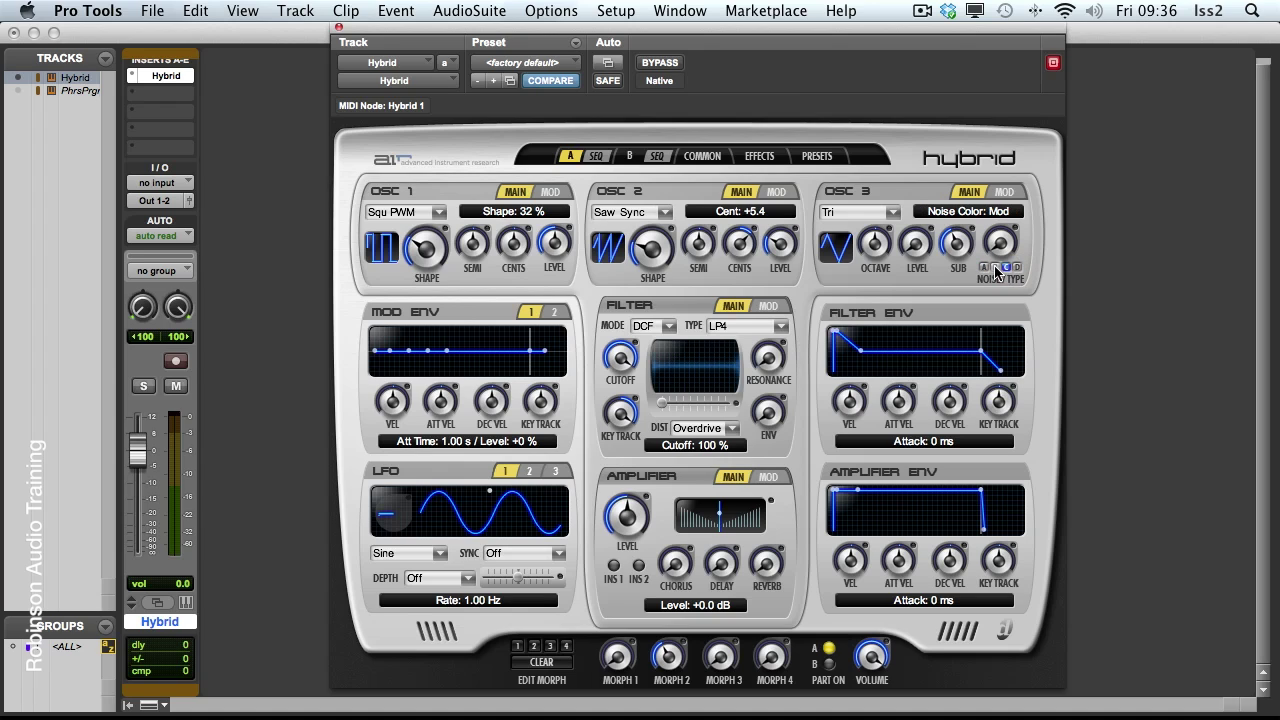
{"action": "left_click", "coordinate": [995, 267]}
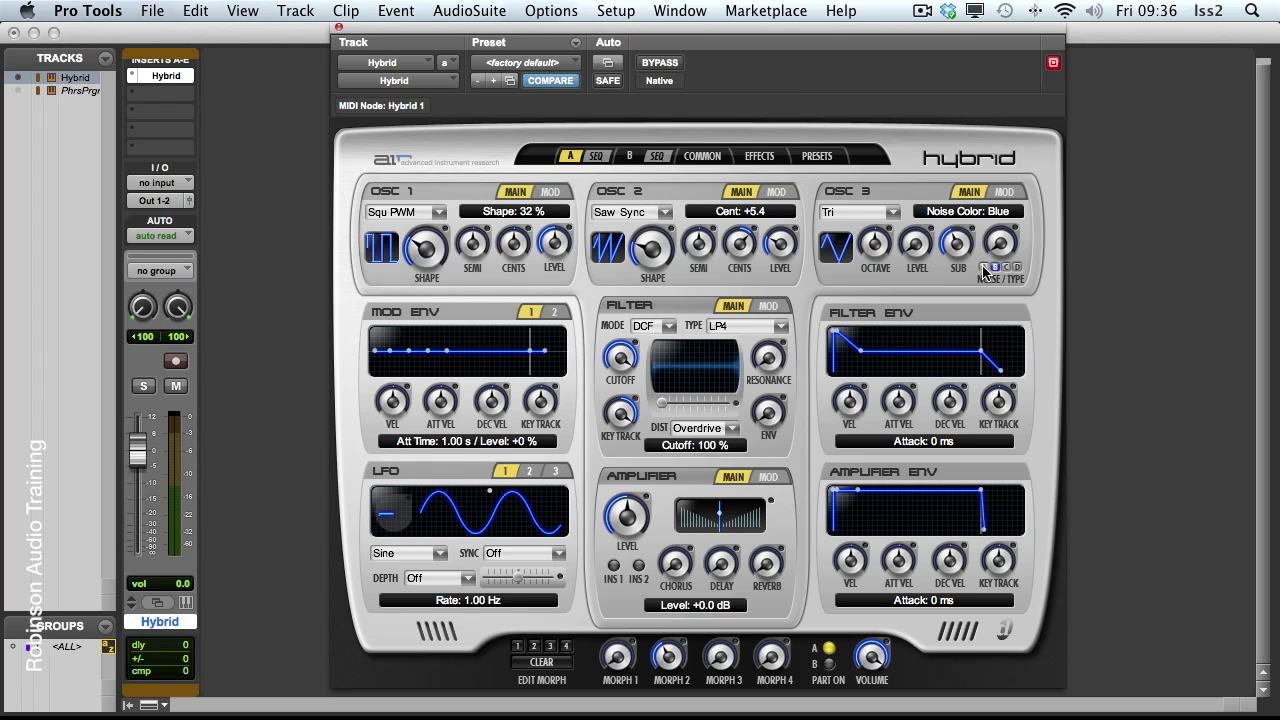
{"action": "left_click", "coordinate": [984, 267]}
{"action": "left_click", "coordinate": [1017, 267]}
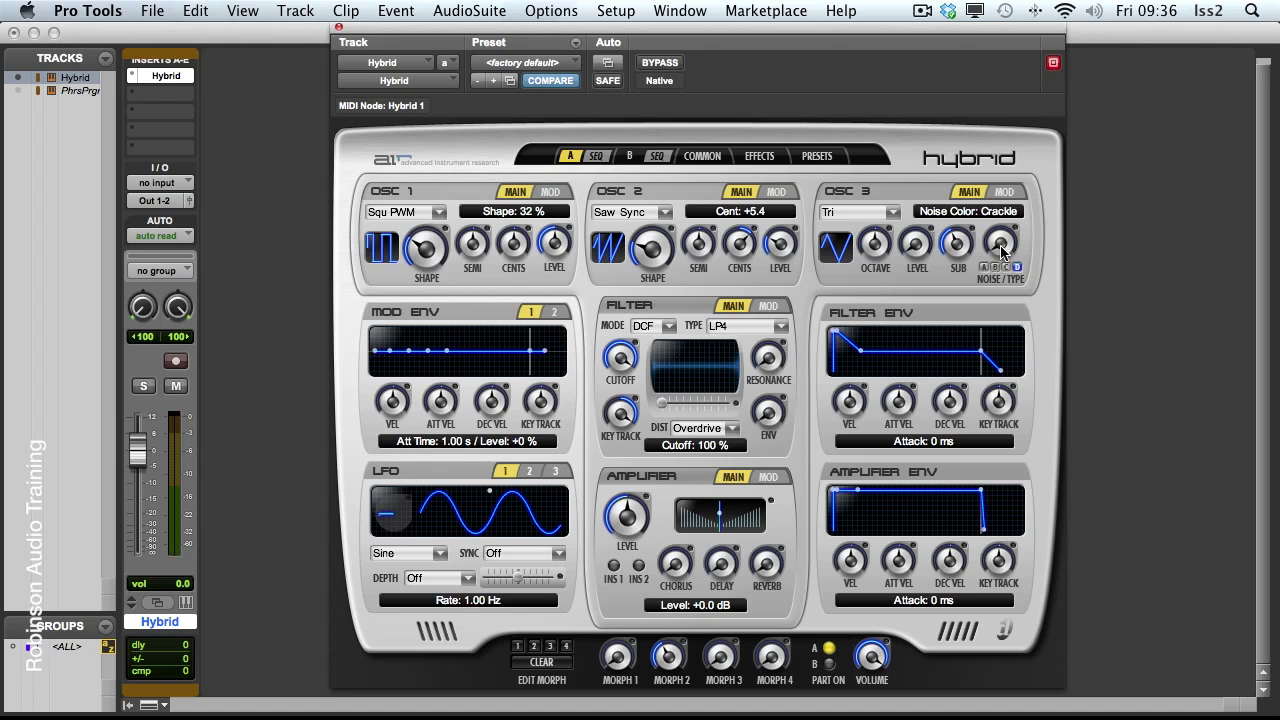
{"action": "left_click", "coordinate": [1000, 187]}
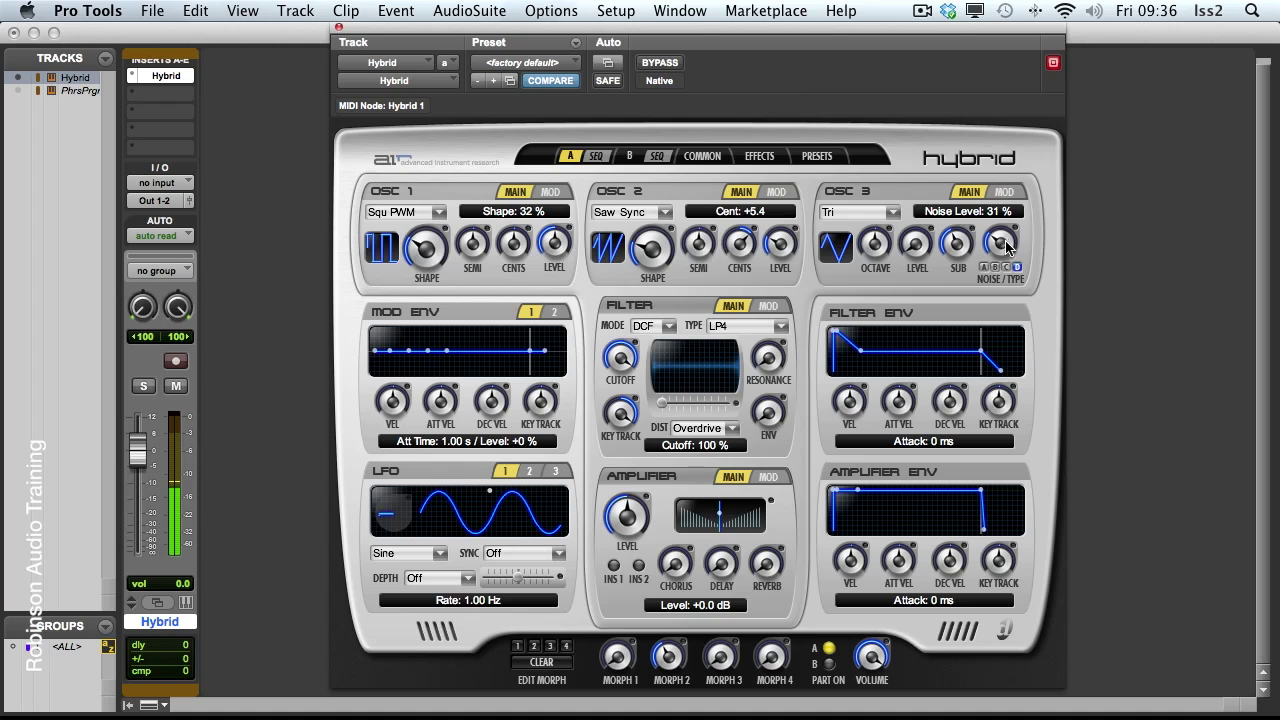
{"action": "left_click_drag", "start_coordinate": [1000, 244], "coordinate": [1002, 255]}
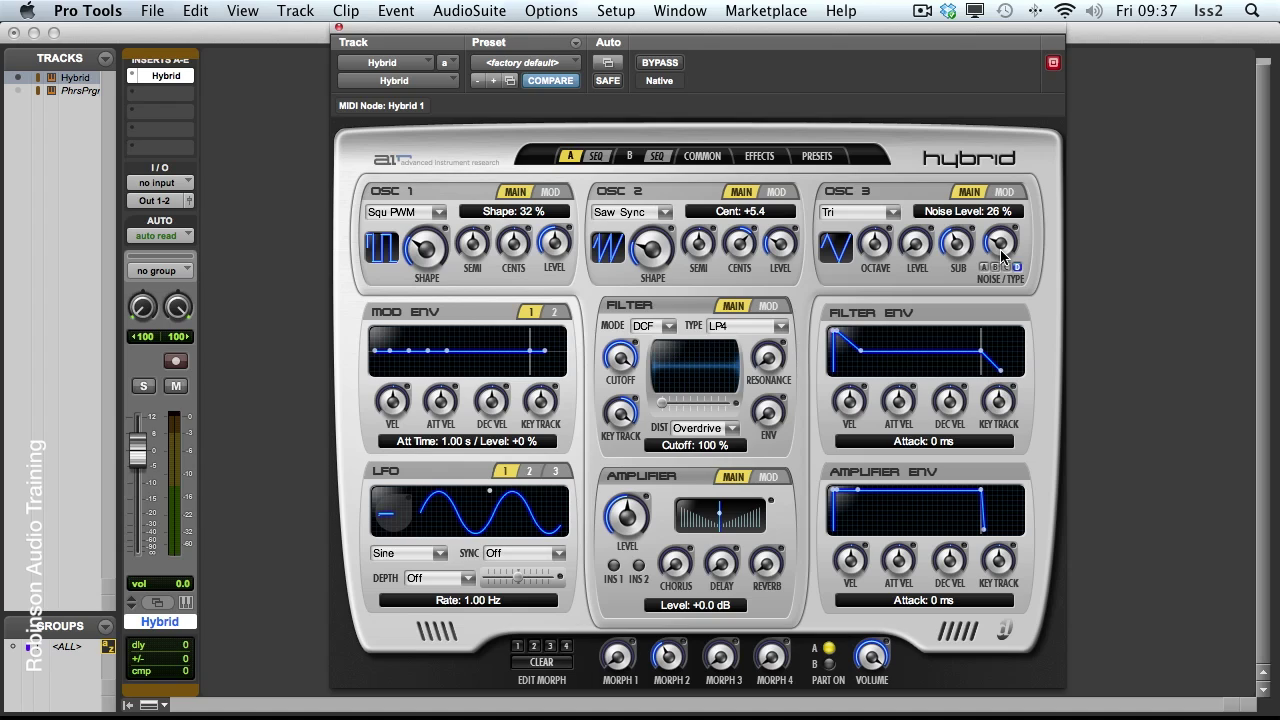
Step: Switch the filter mode to VCF and browse the available filter types, keeping LP4
{"action": "left_click", "coordinate": [671, 329]}
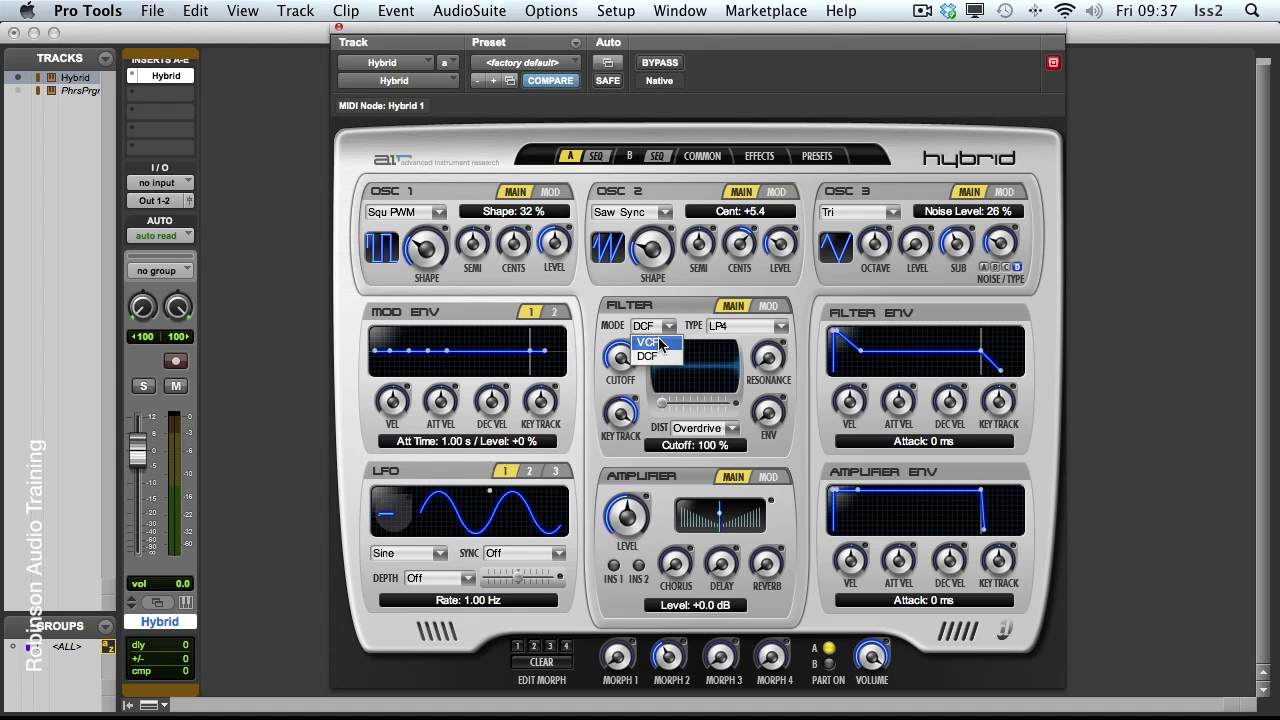
{"action": "left_click", "coordinate": [660, 343]}
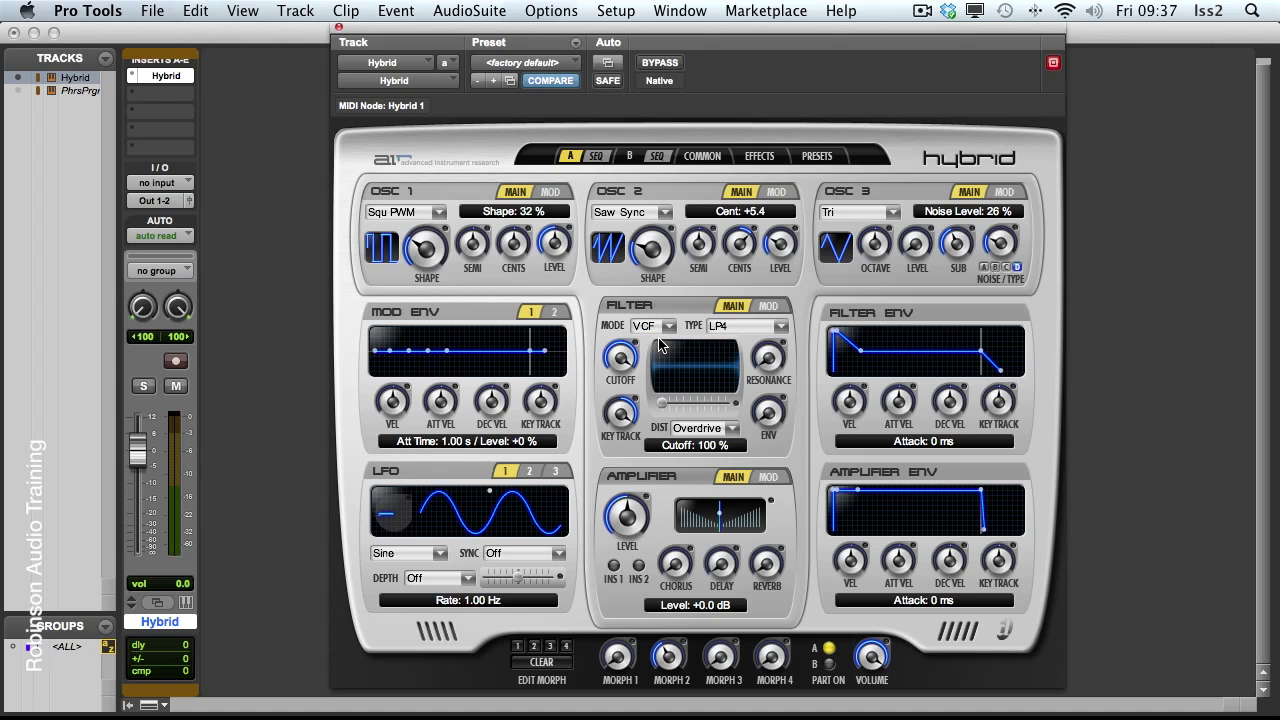
{"action": "left_click", "coordinate": [783, 328]}
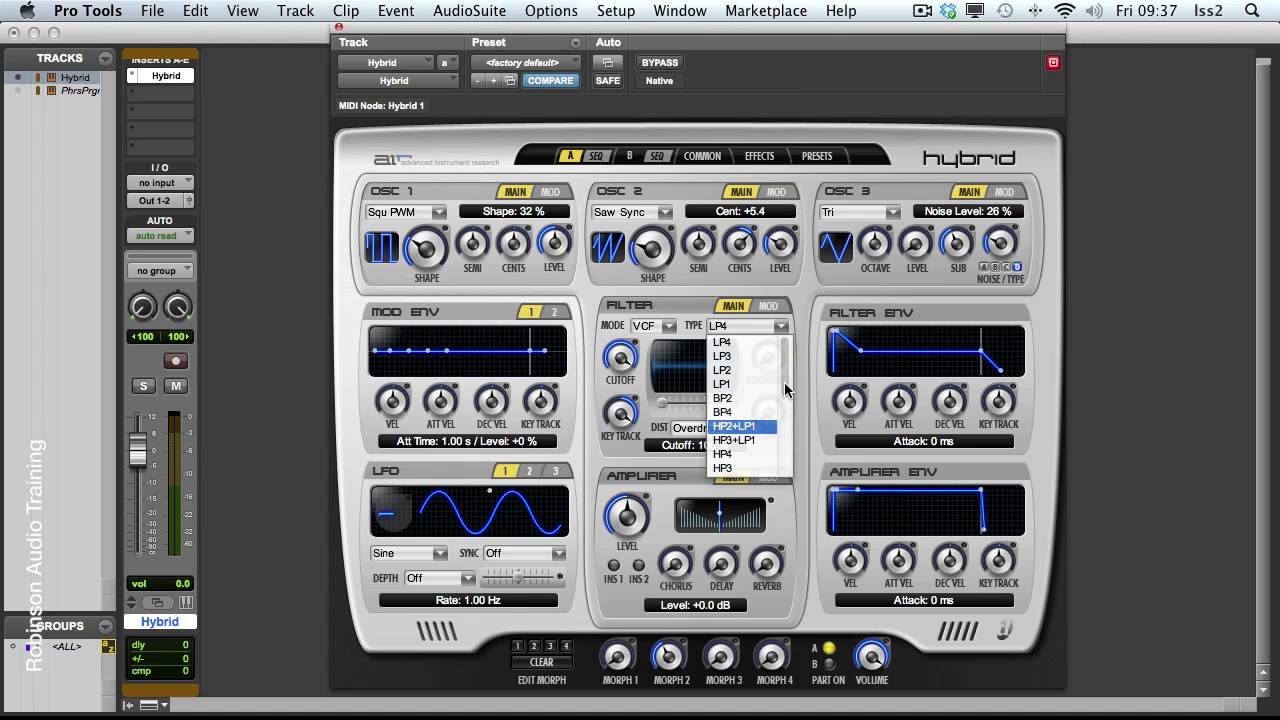
{"action": "scroll", "coordinate": [785, 398], "scroll_direction": "down", "scroll_amount": 2}
{"action": "left_click_drag", "start_coordinate": [785, 398], "coordinate": [785, 435]}
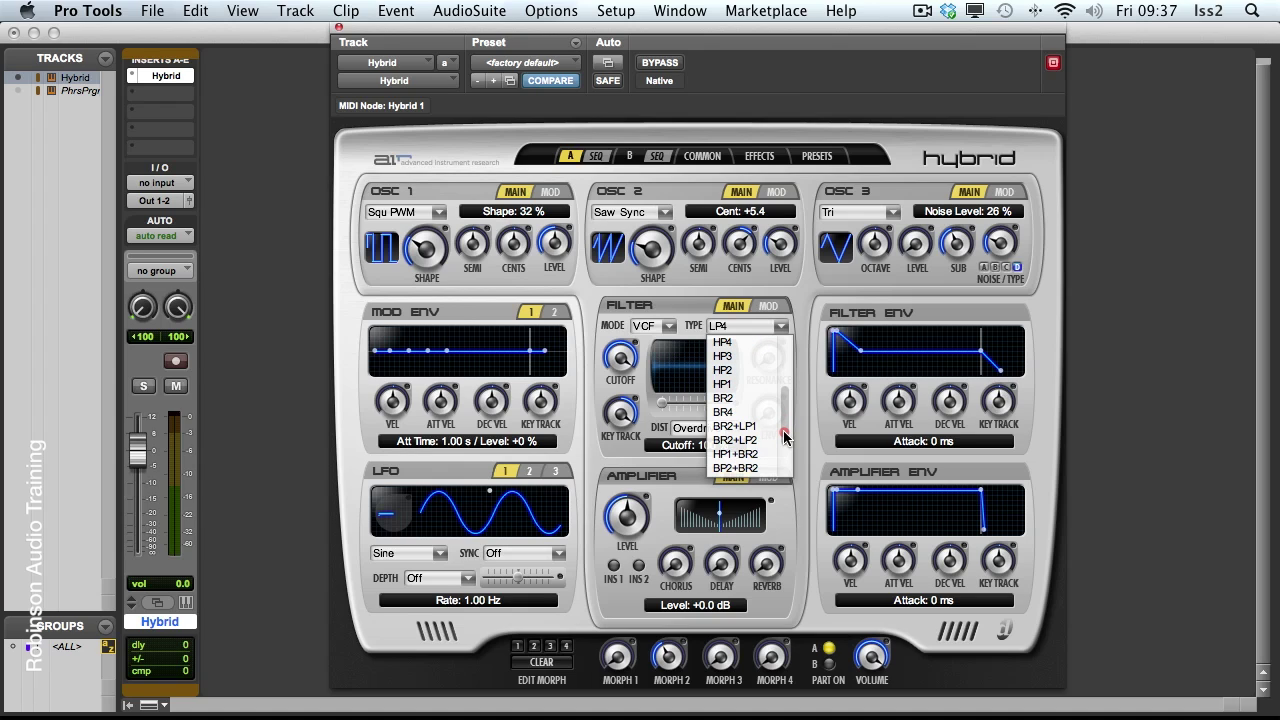
{"action": "left_click_drag", "start_coordinate": [785, 435], "coordinate": [784, 478]}
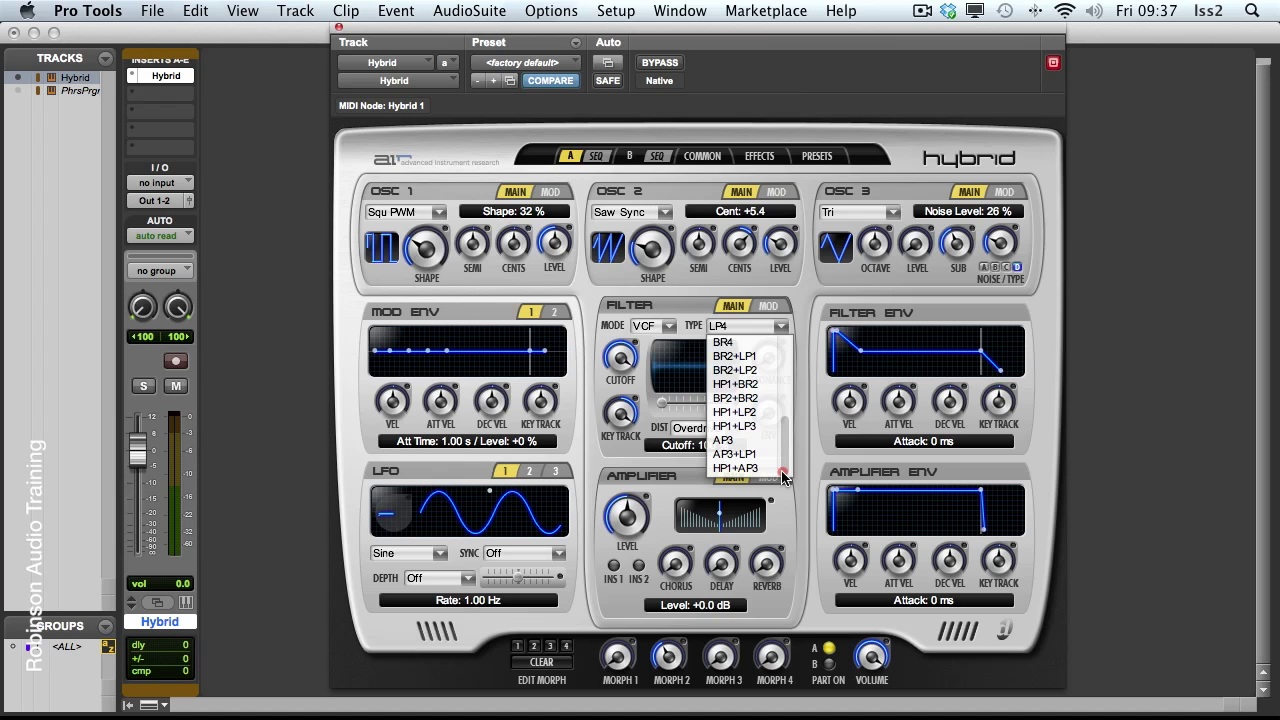
{"action": "left_click", "coordinate": [692, 313]}
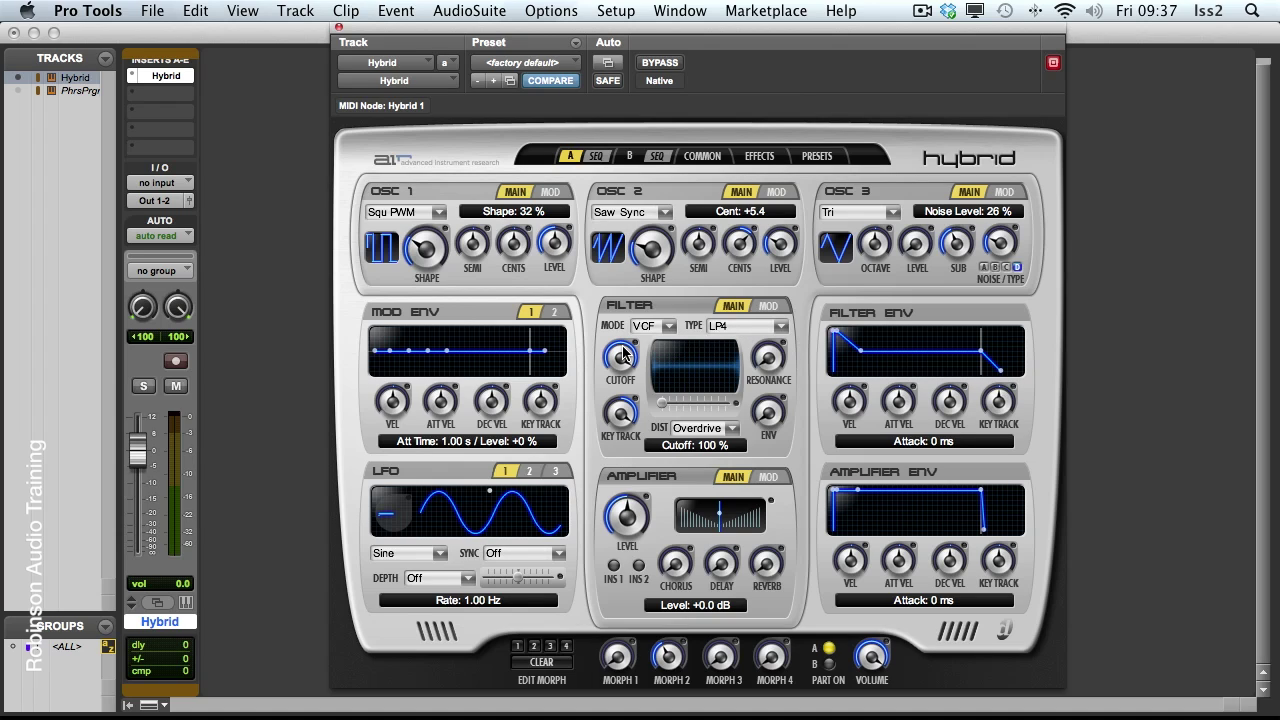
Step: Lower the filter cutoff to 53 %, sweep it with resonance at 82 %, and bring the resonance down to 55 %
{"action": "left_click_drag", "start_coordinate": [622, 354], "coordinate": [624, 450]}
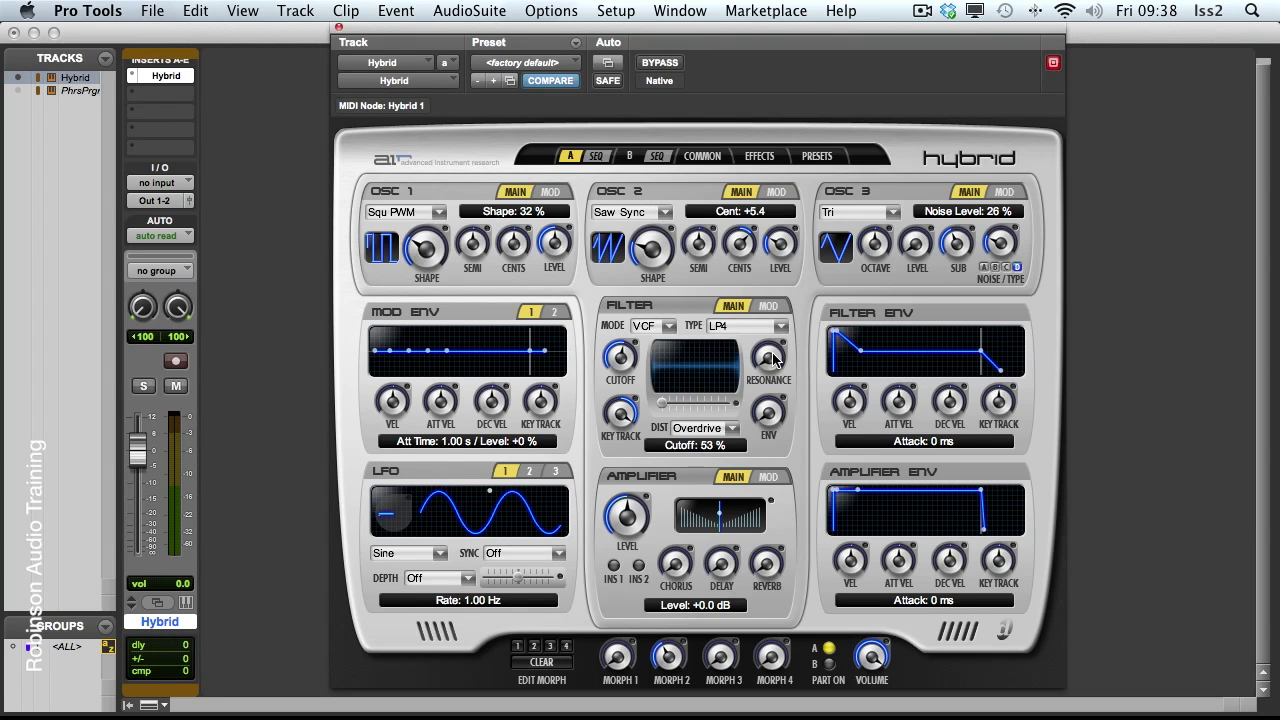
{"action": "left_click_drag", "start_coordinate": [776, 358], "coordinate": [767, 308]}
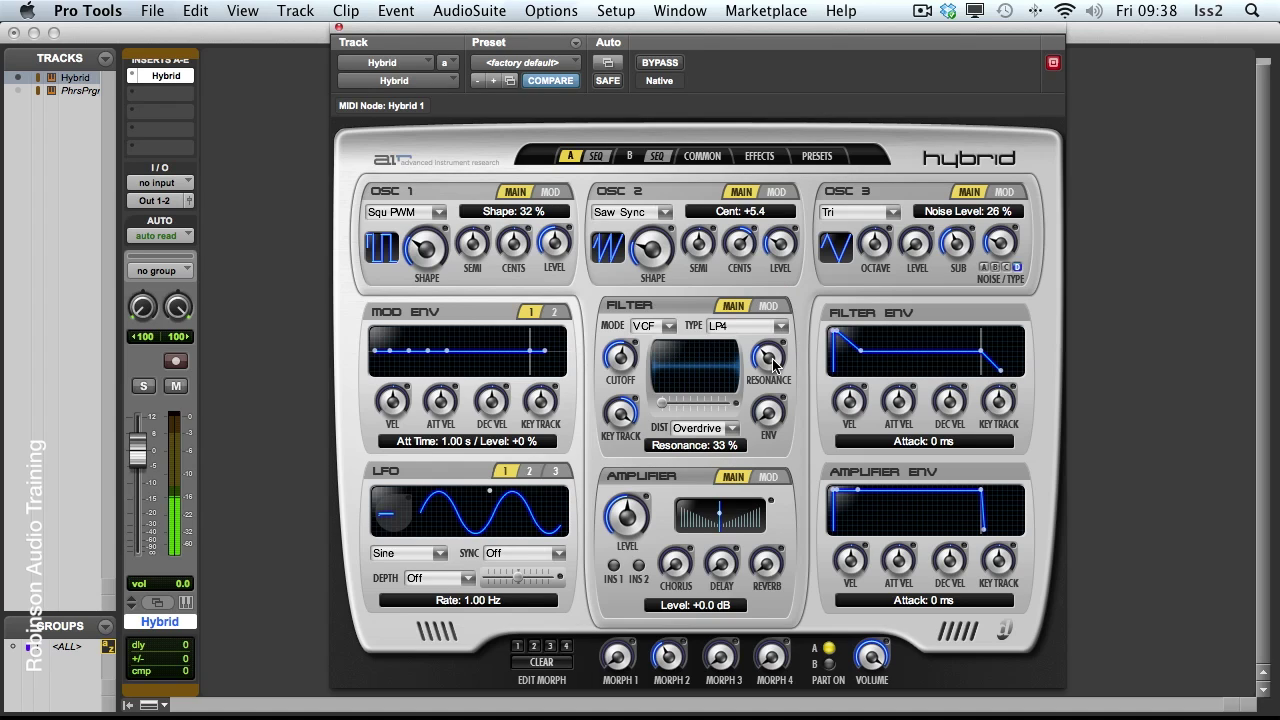
{"action": "left_click_drag", "start_coordinate": [771, 368], "coordinate": [772, 266]}
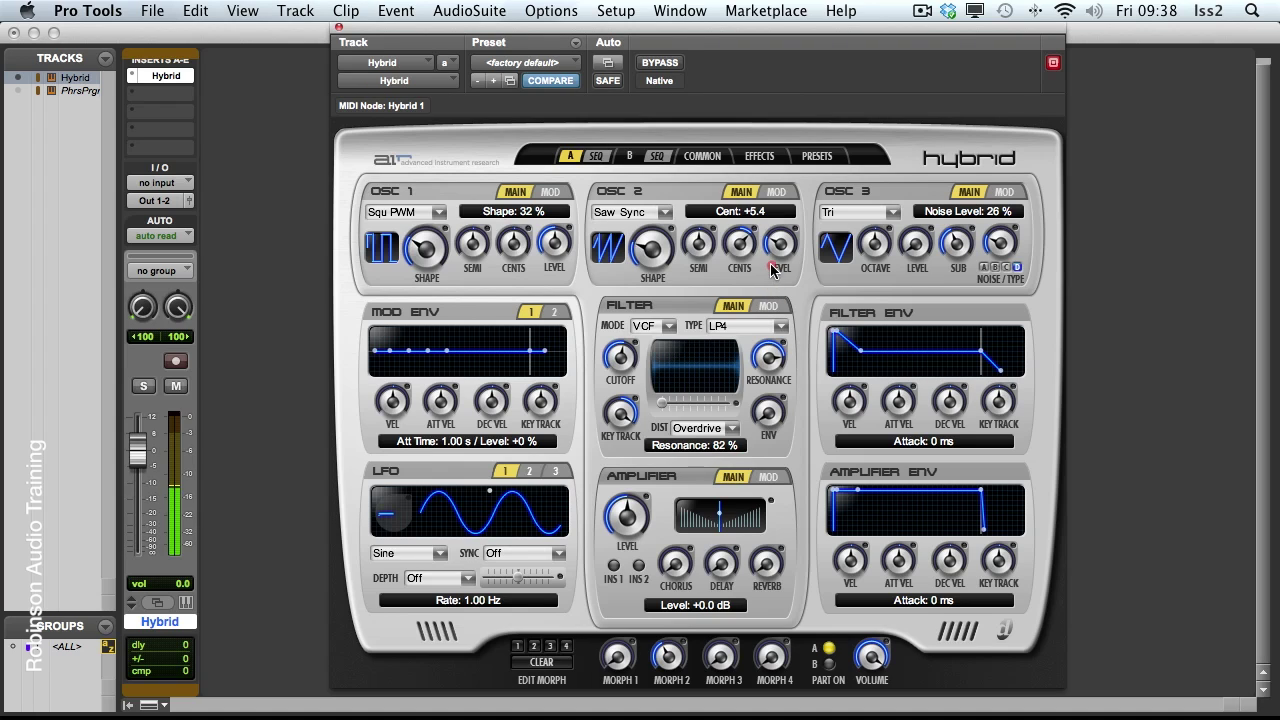
{"action": "left_click", "coordinate": [624, 355]}
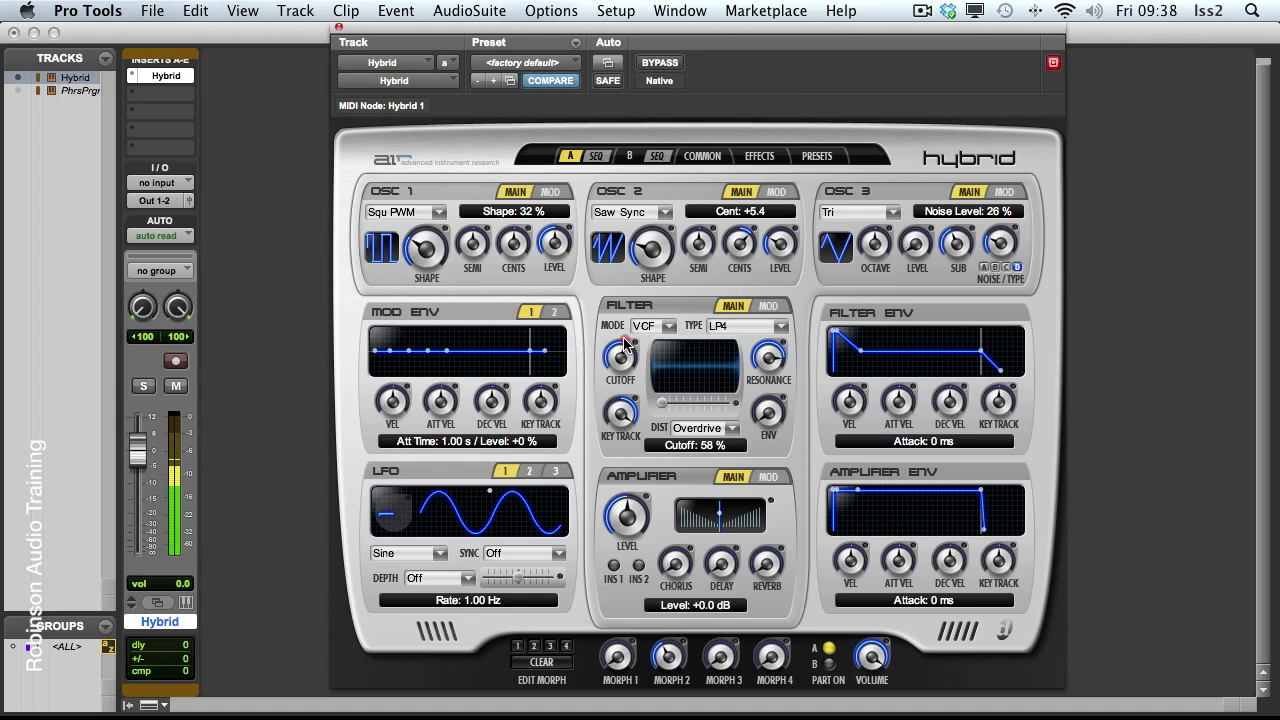
{"action": "left_click_drag", "start_coordinate": [769, 357], "coordinate": [769, 420]}
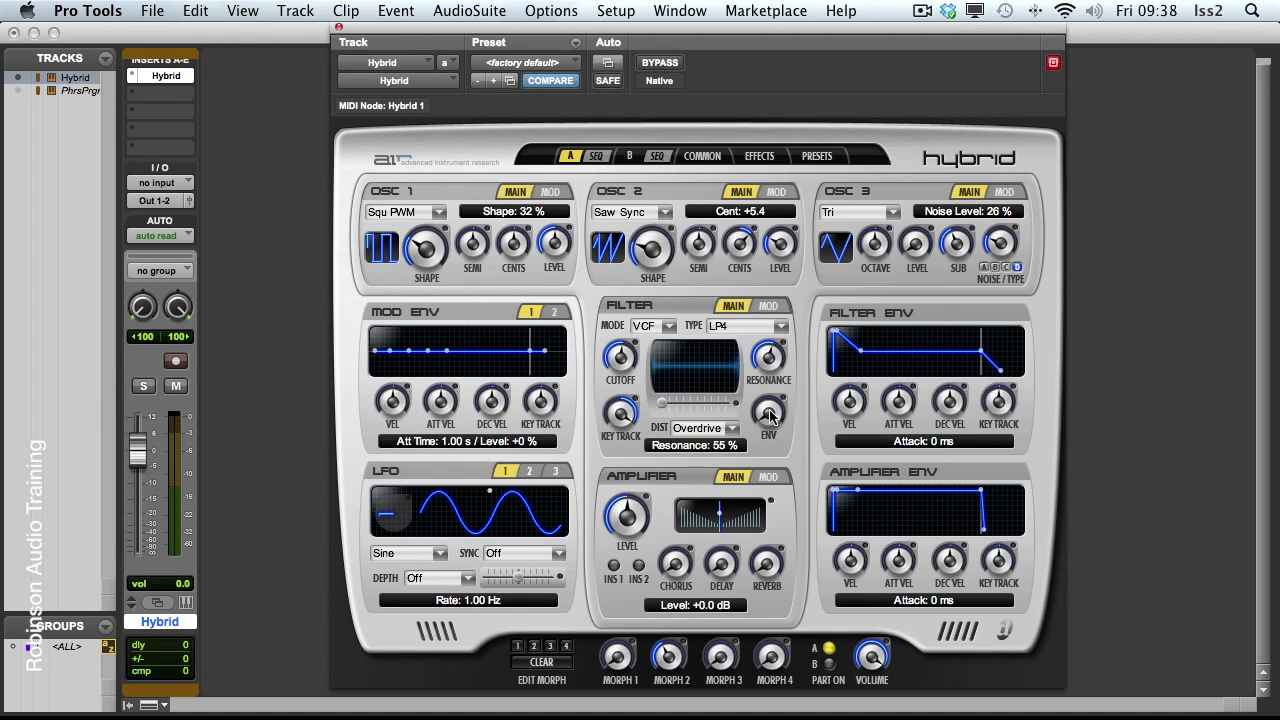
Step: Shape the filter envelope with attack 168 ms, decay 1 592 ms, decay 2 290 ms and sustain 30 %, and set its amount to +41 %
{"action": "left_click_drag", "start_coordinate": [769, 413], "coordinate": [773, 270]}
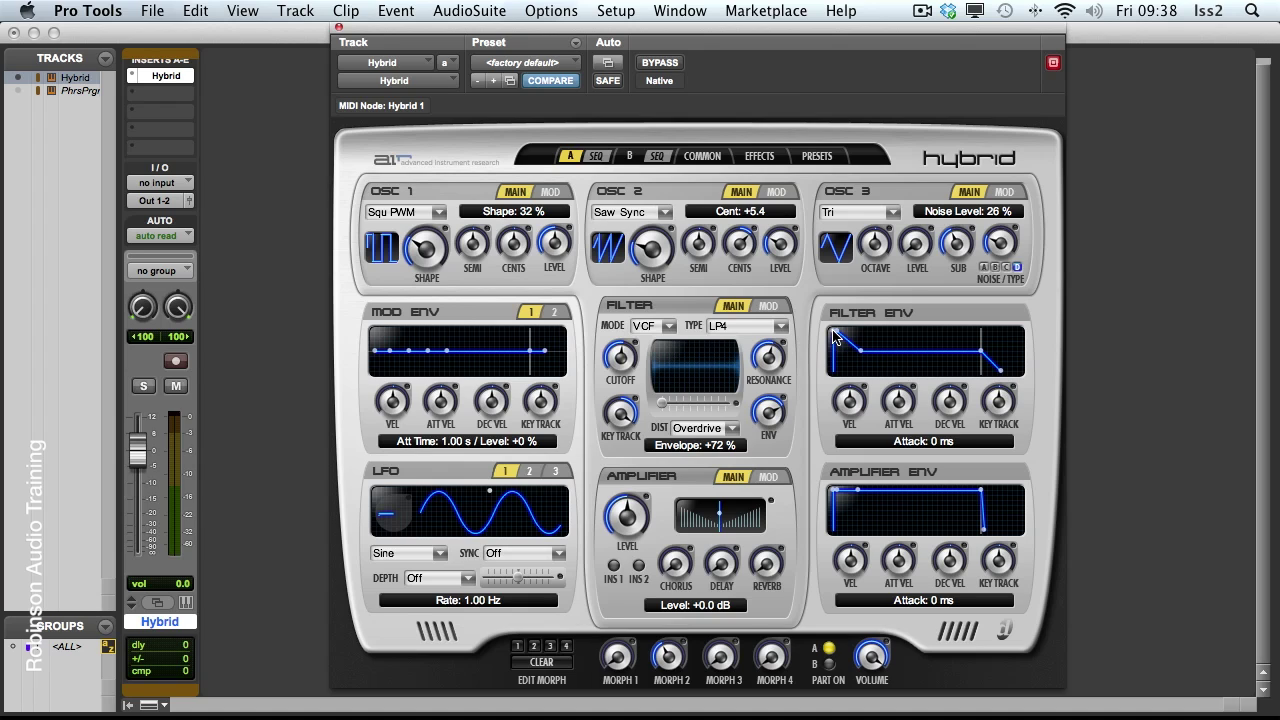
{"action": "left_click_drag", "start_coordinate": [836, 338], "coordinate": [922, 324]}
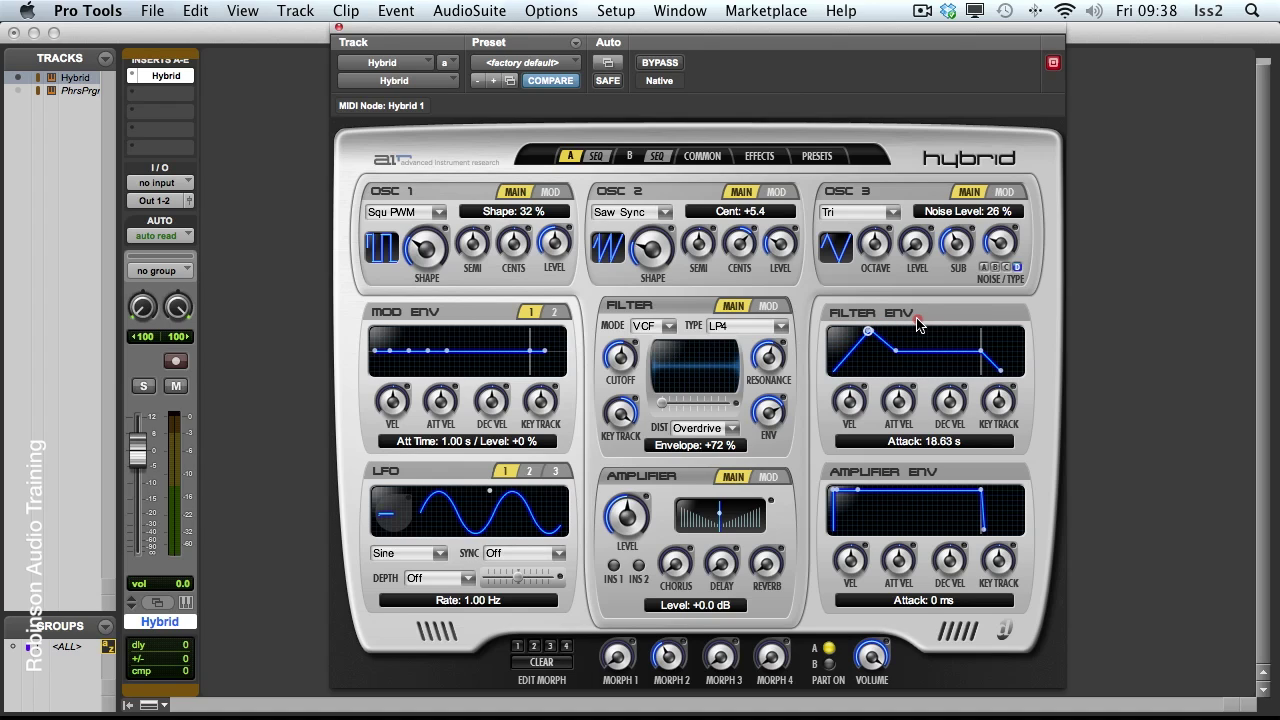
{"action": "left_click_drag", "start_coordinate": [932, 322], "coordinate": [902, 318]}
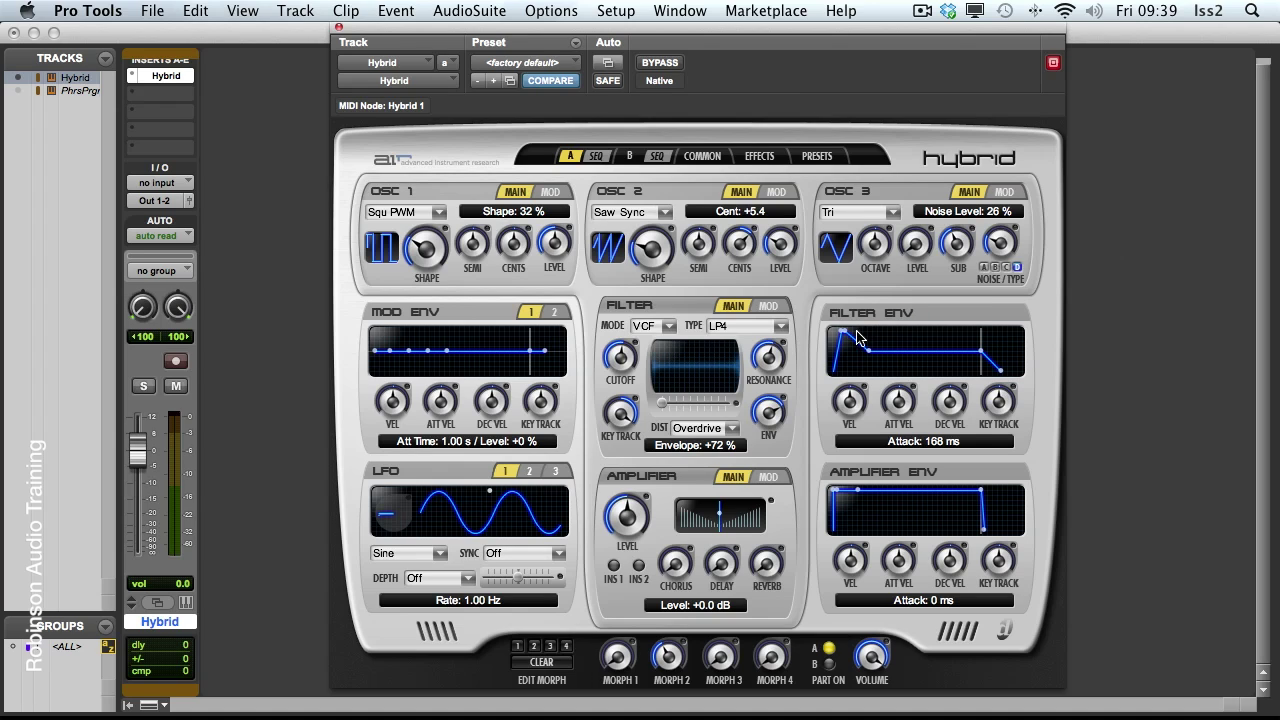
{"action": "left_click_drag", "start_coordinate": [847, 339], "coordinate": [864, 337]}
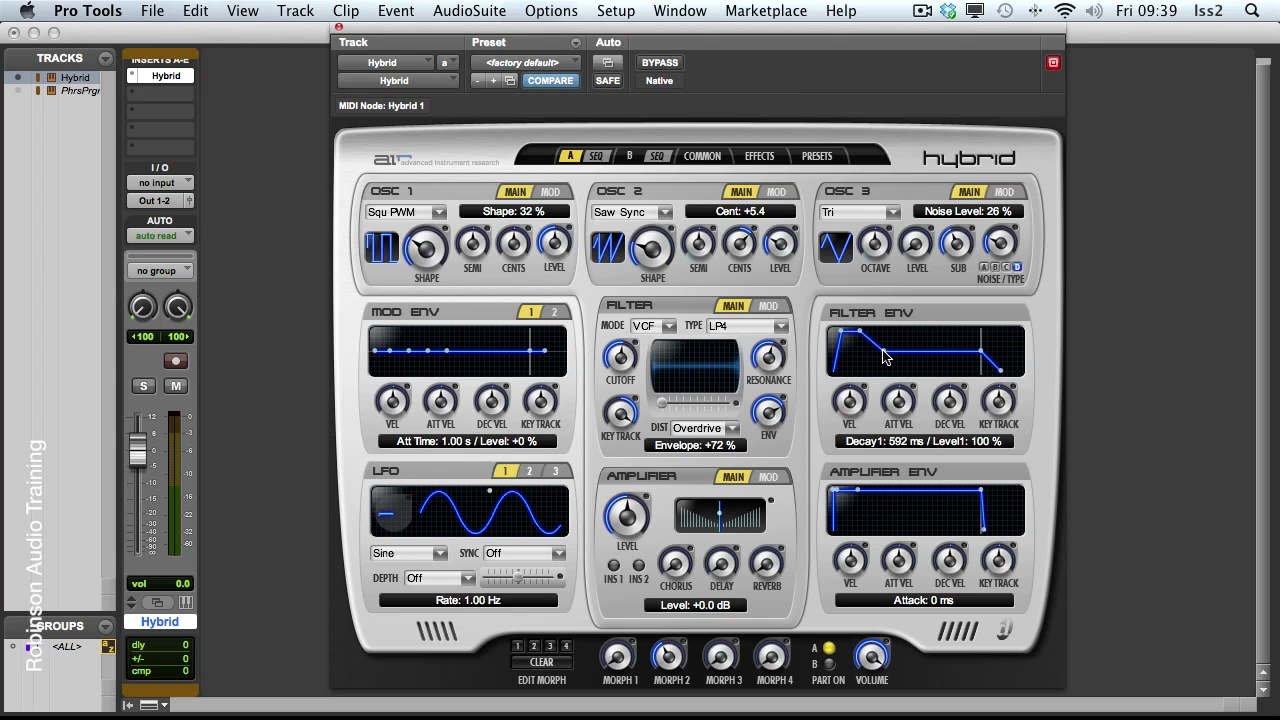
{"action": "left_click_drag", "start_coordinate": [885, 358], "coordinate": [877, 364]}
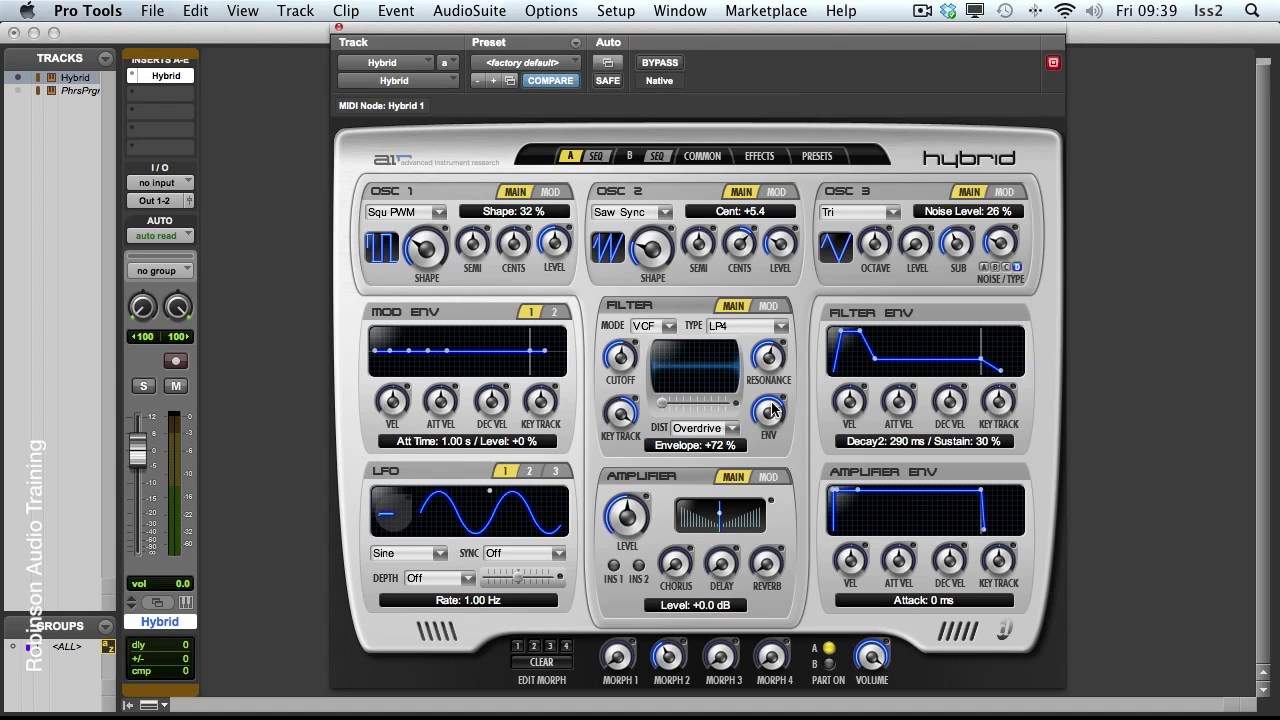
{"action": "left_click_drag", "start_coordinate": [770, 408], "coordinate": [793, 592]}
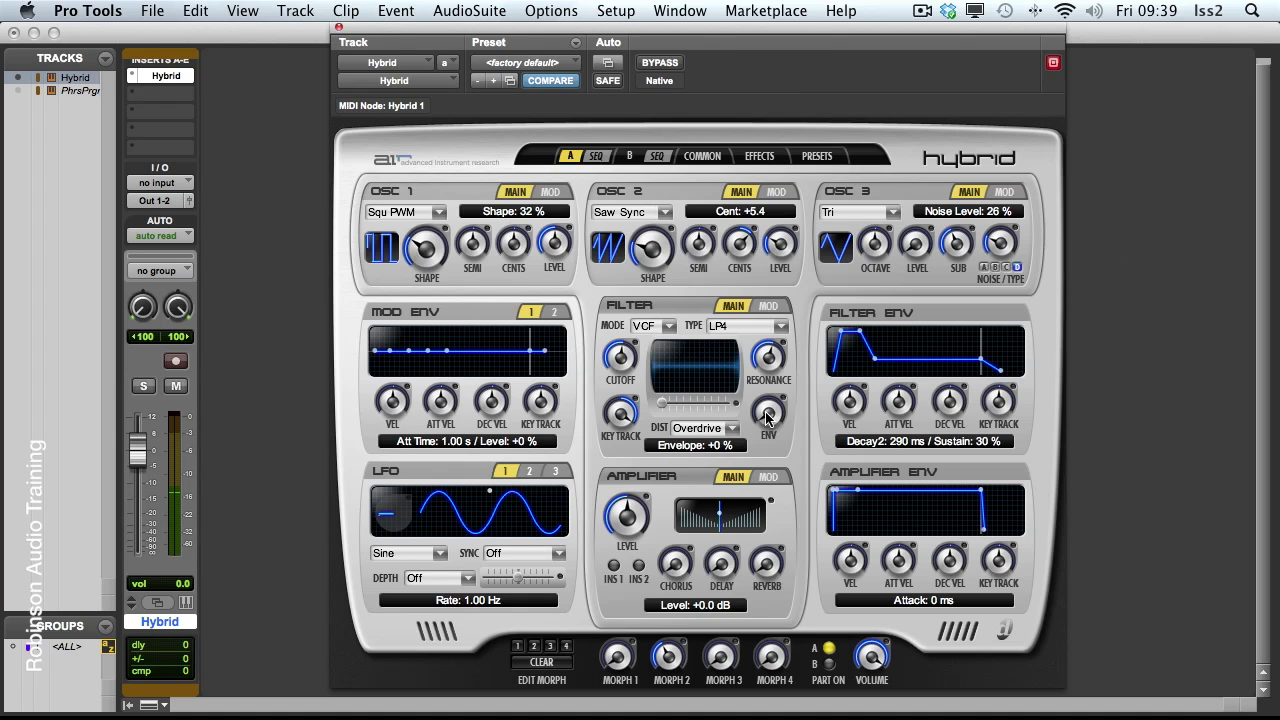
{"action": "left_click_drag", "start_coordinate": [768, 412], "coordinate": [778, 336]}
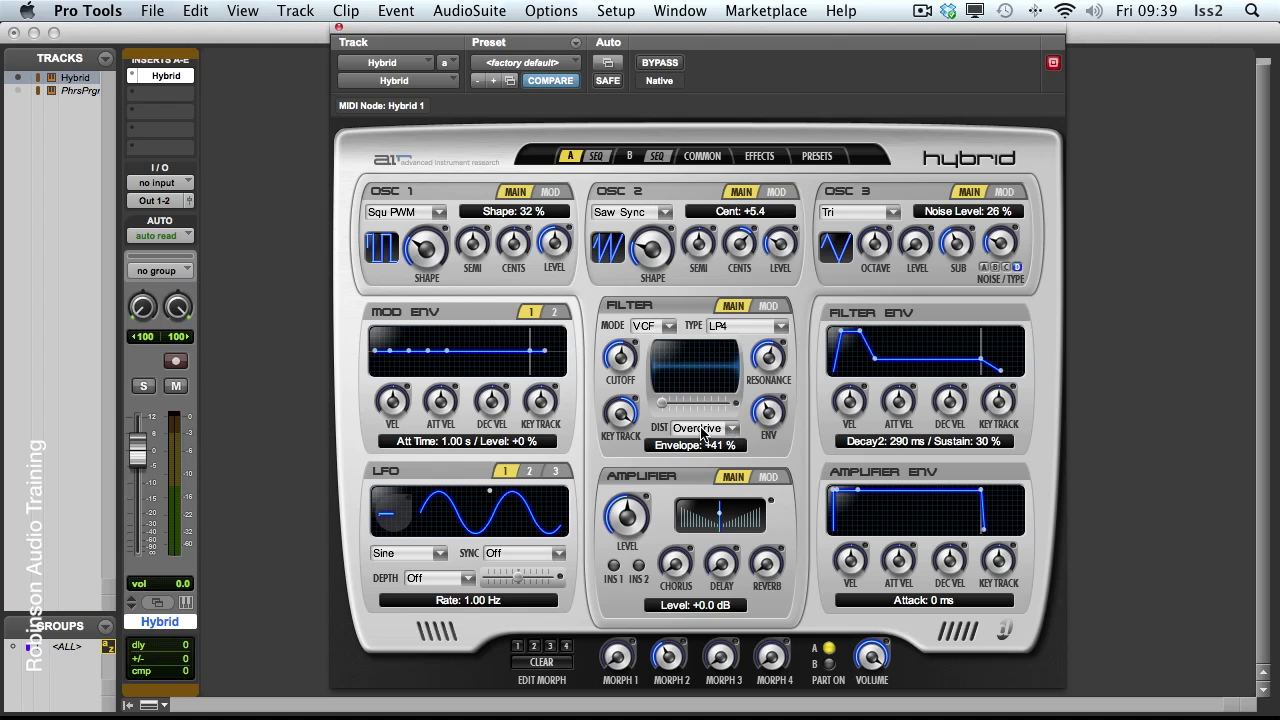
Step: Change the filter's distortion type to Distort and raise the saturation to 59 %
{"action": "left_click", "coordinate": [733, 430]}
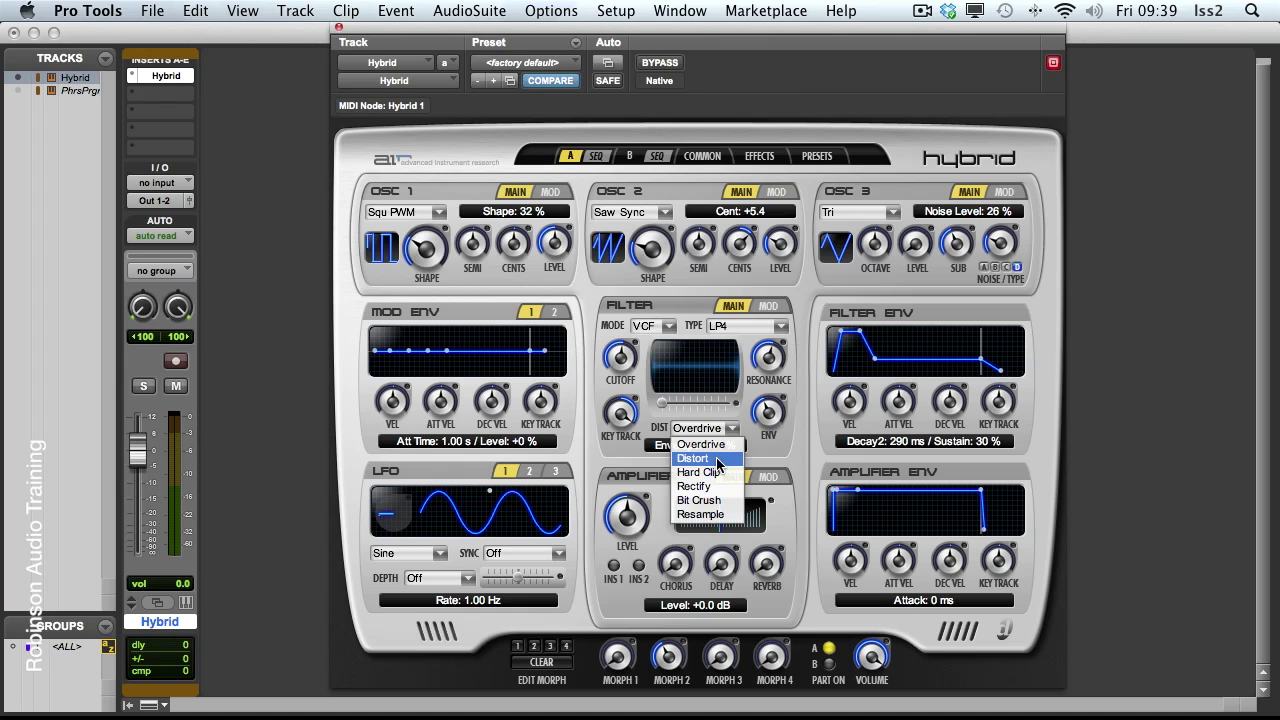
{"action": "left_click", "coordinate": [693, 458]}
{"action": "left_click_drag", "start_coordinate": [662, 409], "coordinate": [699, 407]}
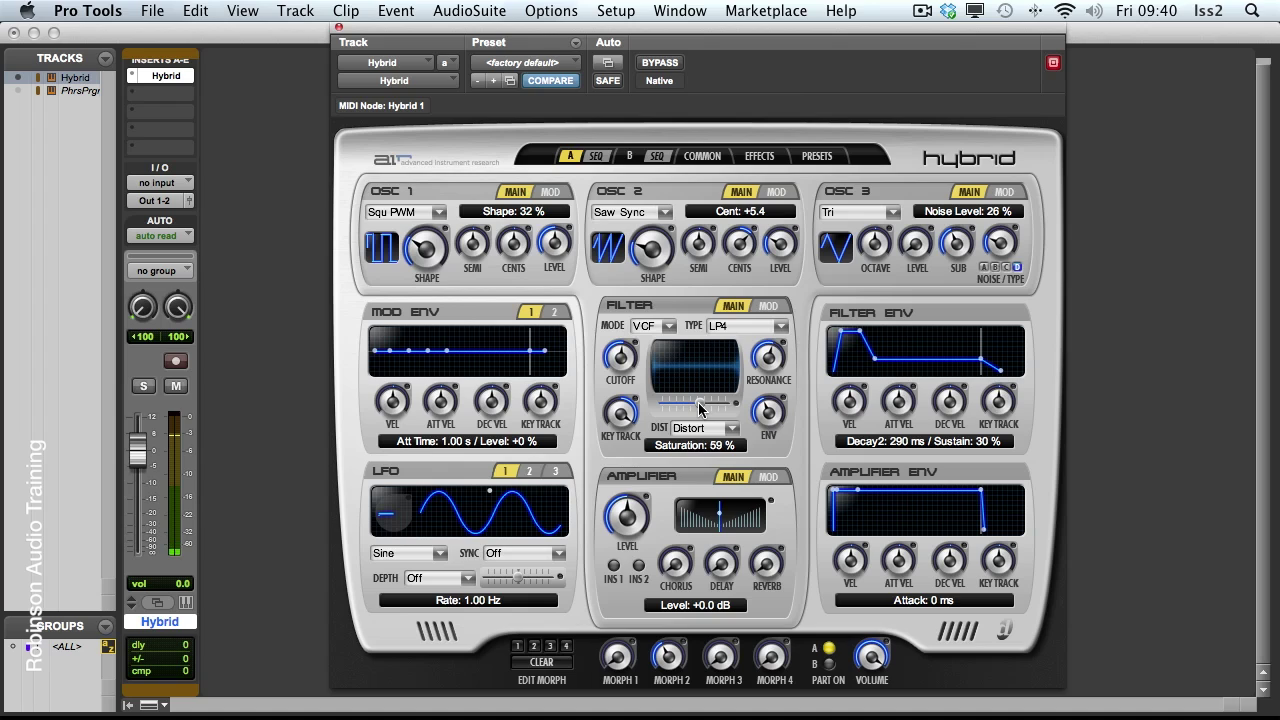
Step: Audition the Bit Crush distortion type on the filter and switch back to Distort
{"action": "left_click", "coordinate": [734, 429]}
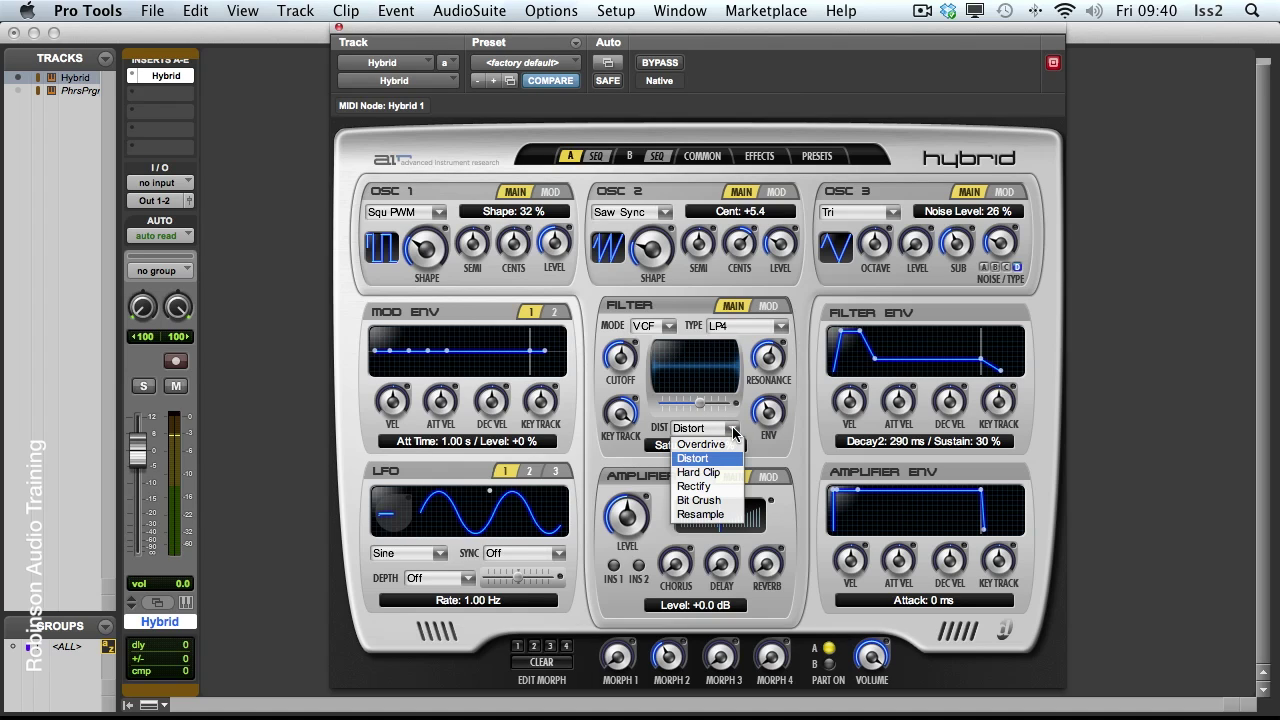
{"action": "left_click", "coordinate": [700, 500]}
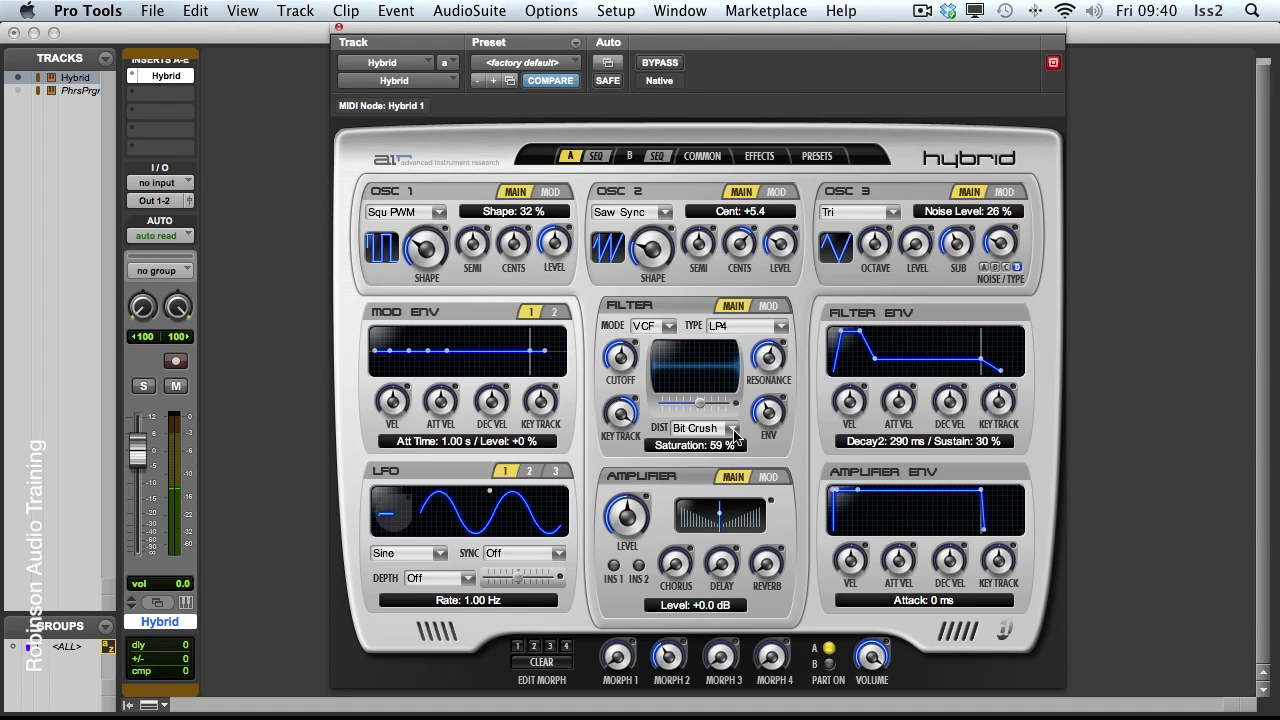
{"action": "left_click", "coordinate": [731, 430]}
{"action": "left_click", "coordinate": [710, 458]}
Step: Shape the amplifier envelope with attack 95 ms, decay 2 533 ms, sustain 20 % and release 961 ms
{"action": "left_click_drag", "start_coordinate": [862, 493], "coordinate": [876, 524]}
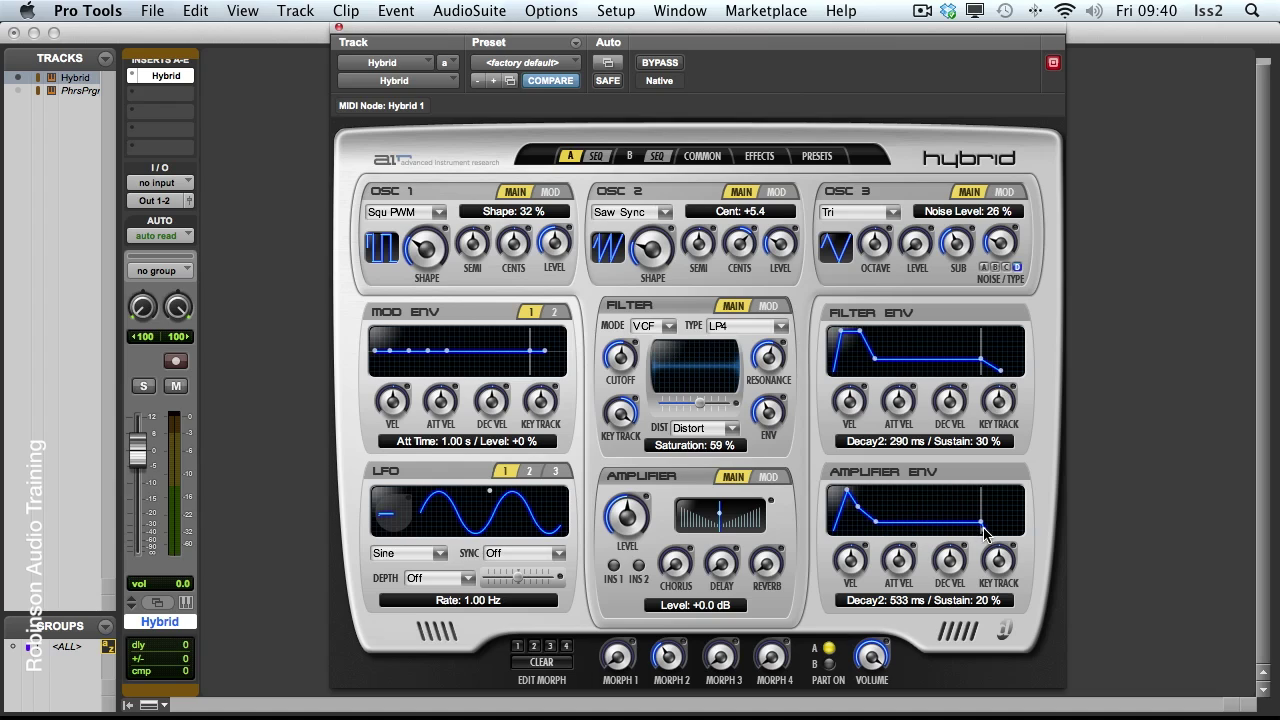
{"action": "left_click_drag", "start_coordinate": [980, 525], "coordinate": [1000, 530]}
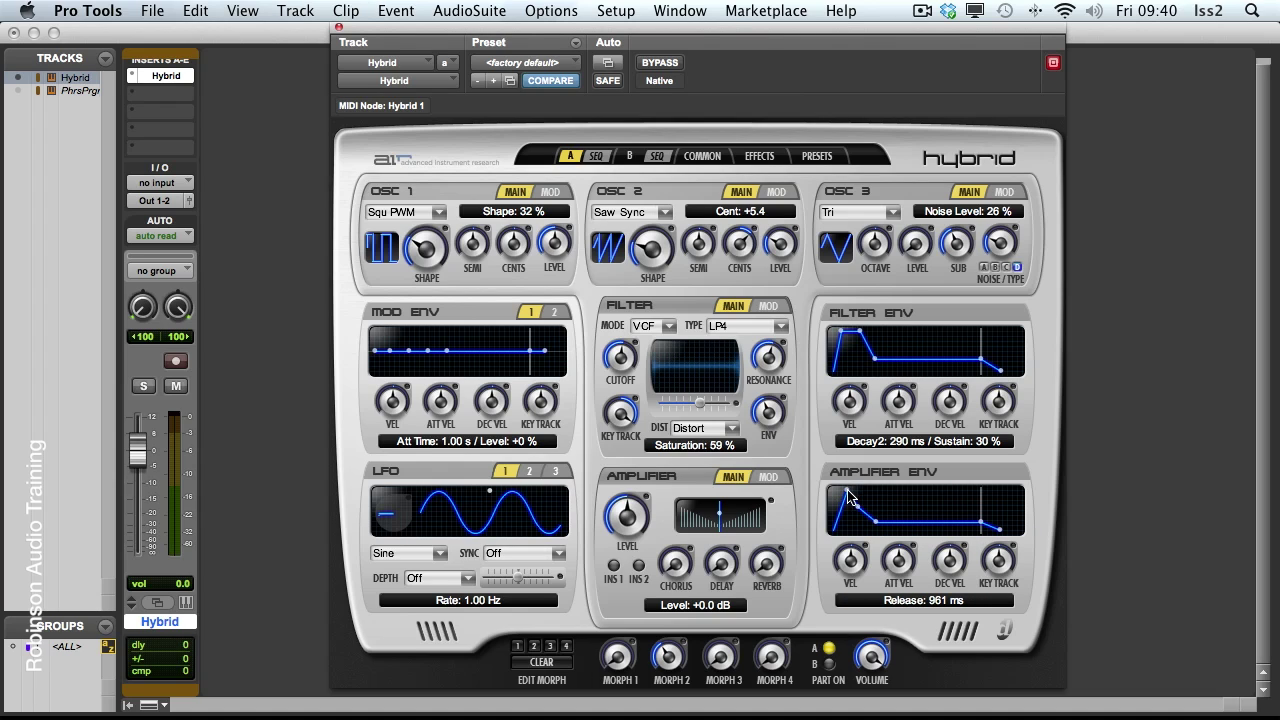
{"action": "mouse_move", "coordinate": [850, 492]}
{"action": "left_mouse_down"}
{"action": "mouse_move", "coordinate": [897, 492]}
{"action": "mouse_move", "coordinate": [869, 490]}
{"action": "left_mouse_up"}
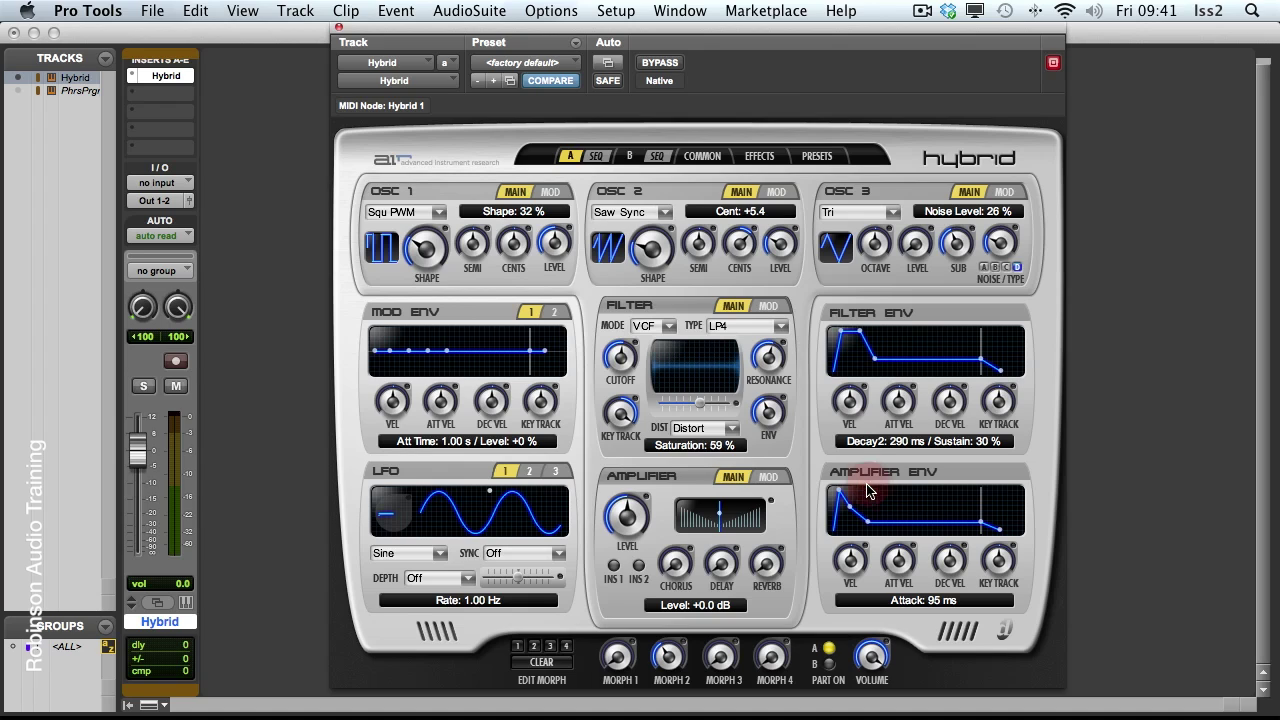